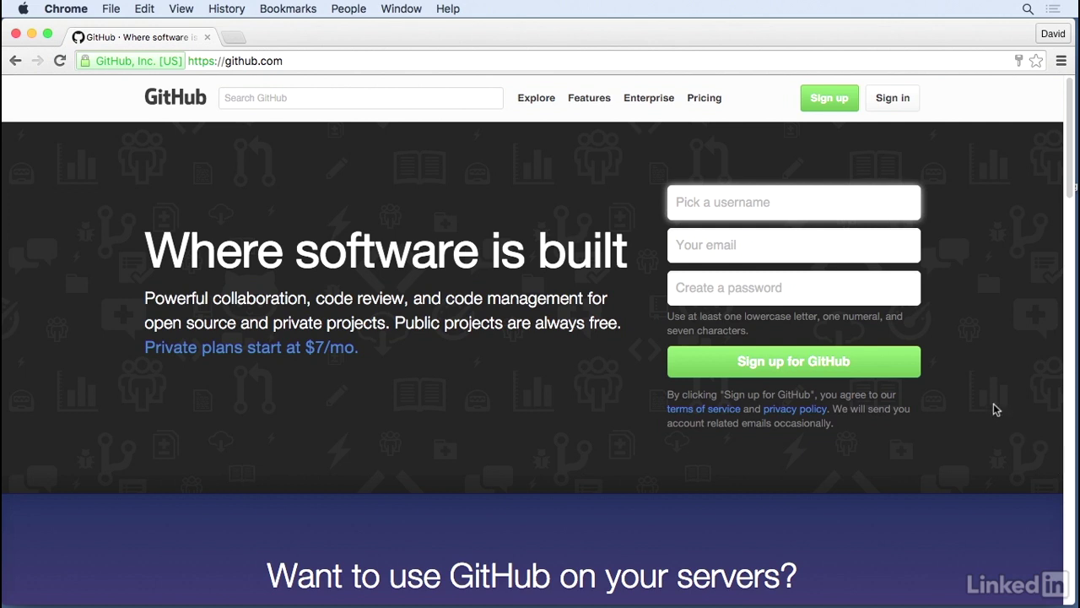
Sign in to GitHub with the saved account credentials and dismiss the save-password offer
{"action": "left_click", "coordinate": [902, 100]}
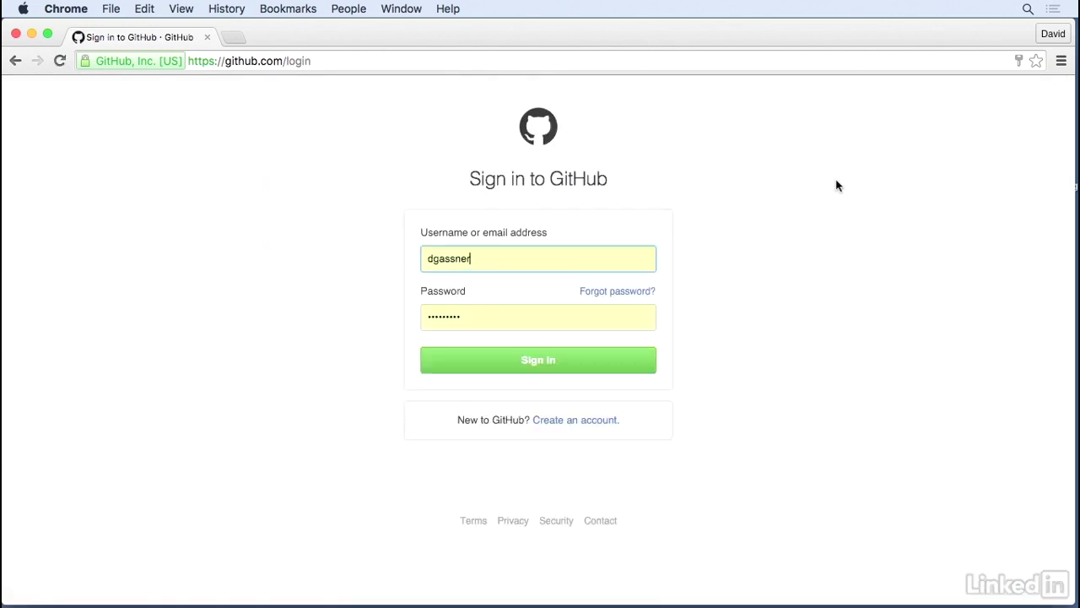
{"action": "key", "text": "Tab"}
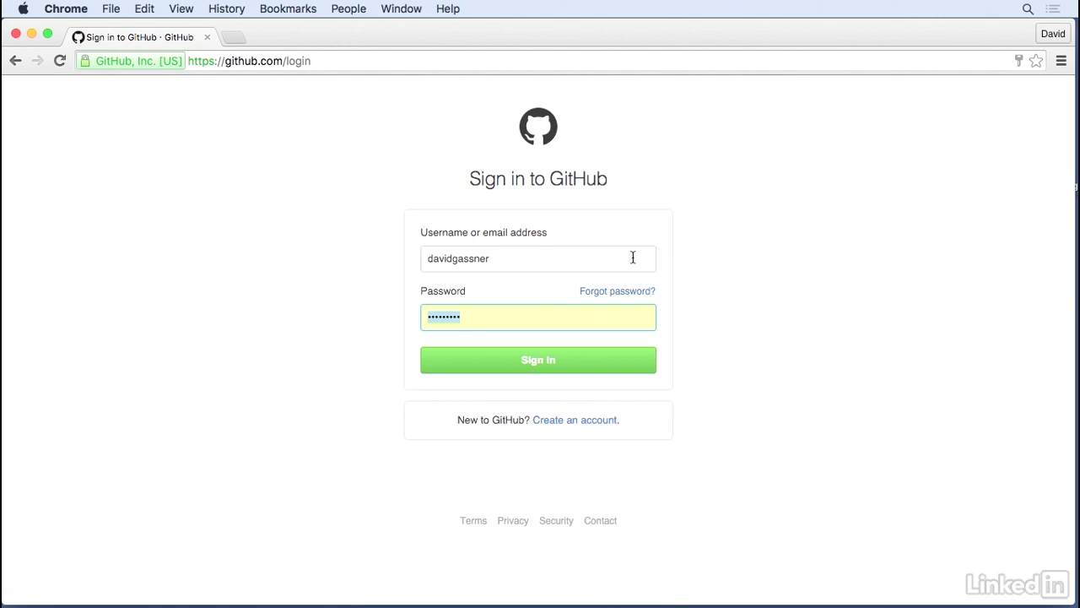
{"action": "left_click", "coordinate": [545, 362]}
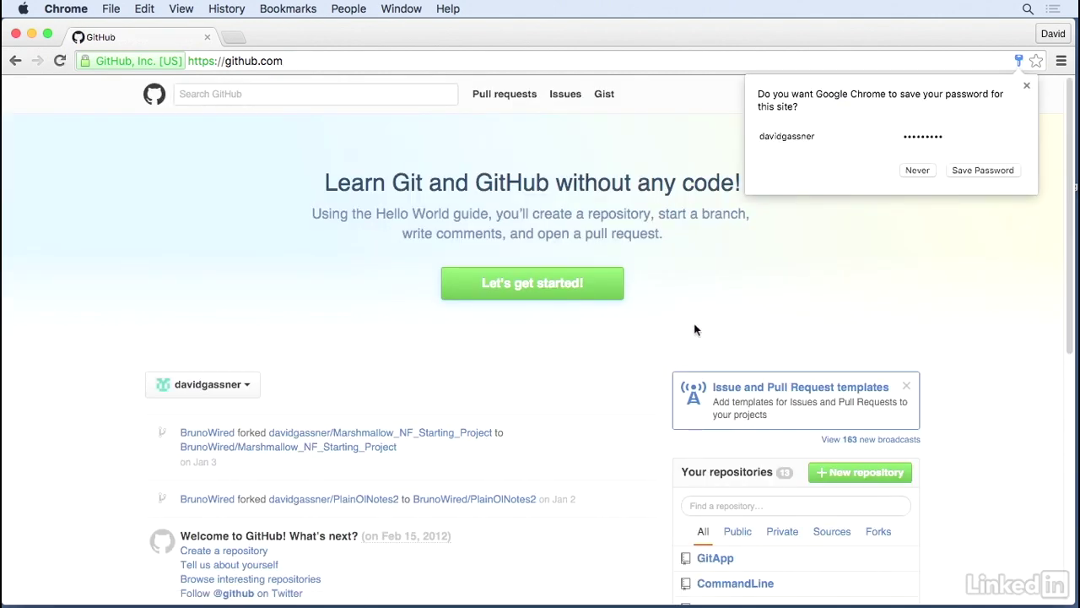
{"action": "left_click", "coordinate": [786, 281]}
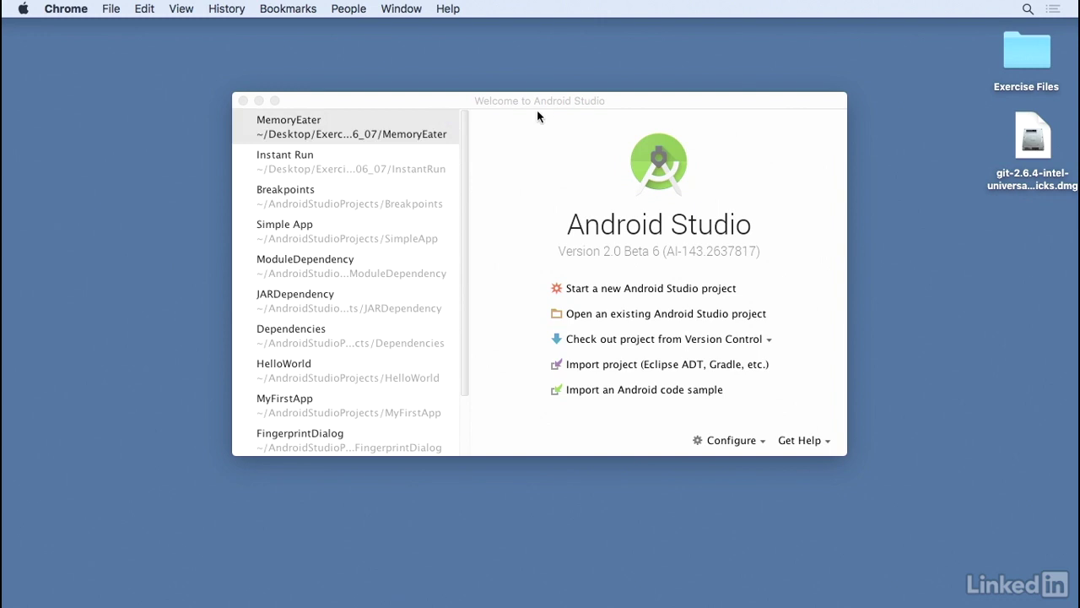
From the Android Studio welcome window, open the default Preferences at Version Control > GitHub
{"action": "left_click", "coordinate": [543, 102]}
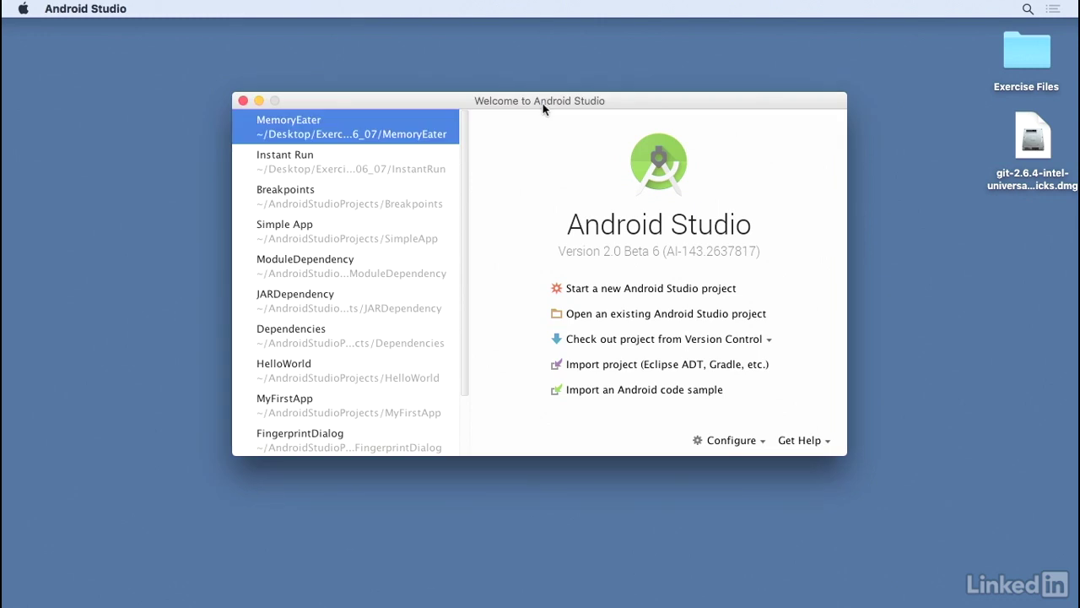
{"action": "left_click", "coordinate": [722, 443]}
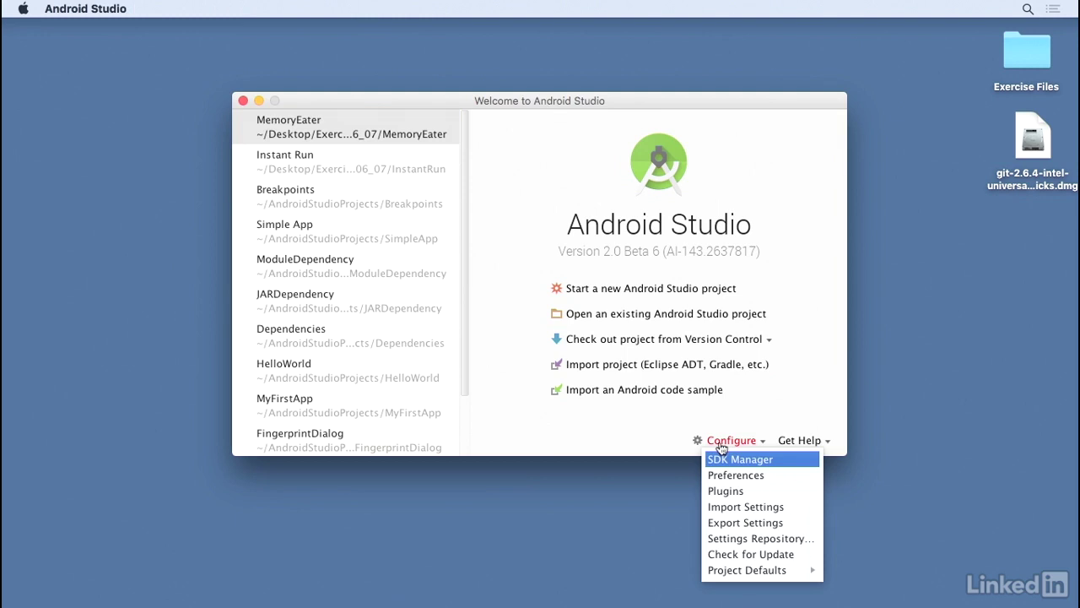
{"action": "left_click", "coordinate": [724, 475]}
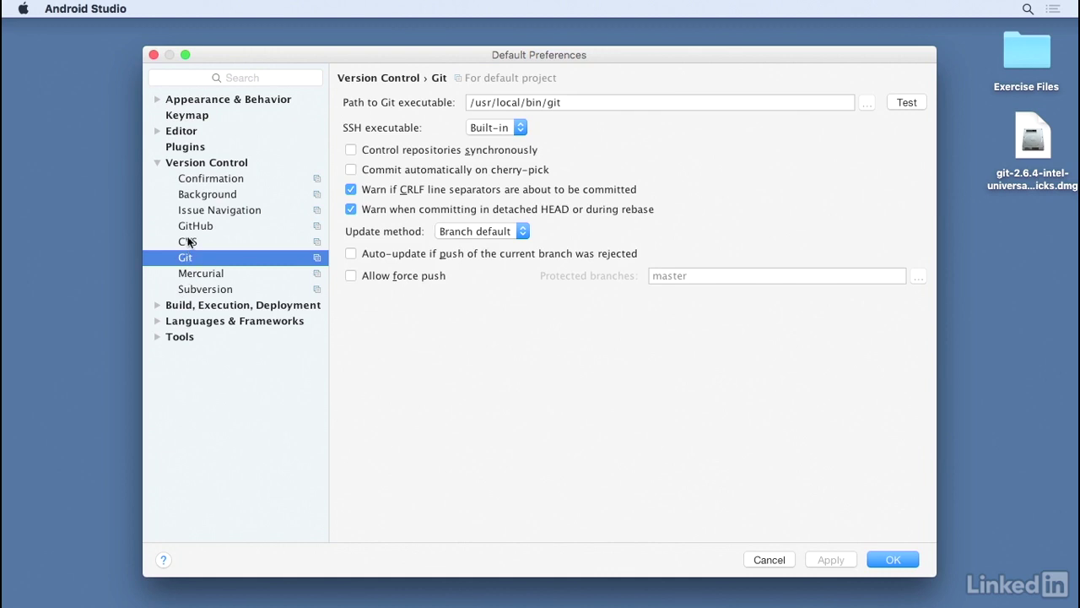
{"action": "left_click", "coordinate": [196, 228]}
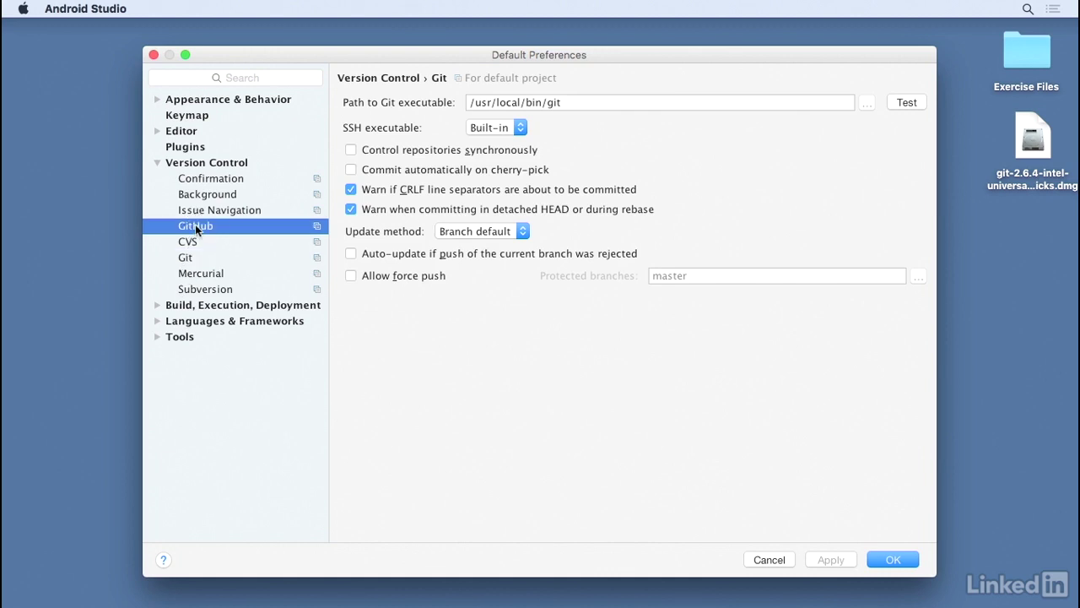
Enter the GitHub account login and password, then test the connection successfully
{"action": "left_click", "coordinate": [411, 128]}
{"action": "type", "text": "da"}
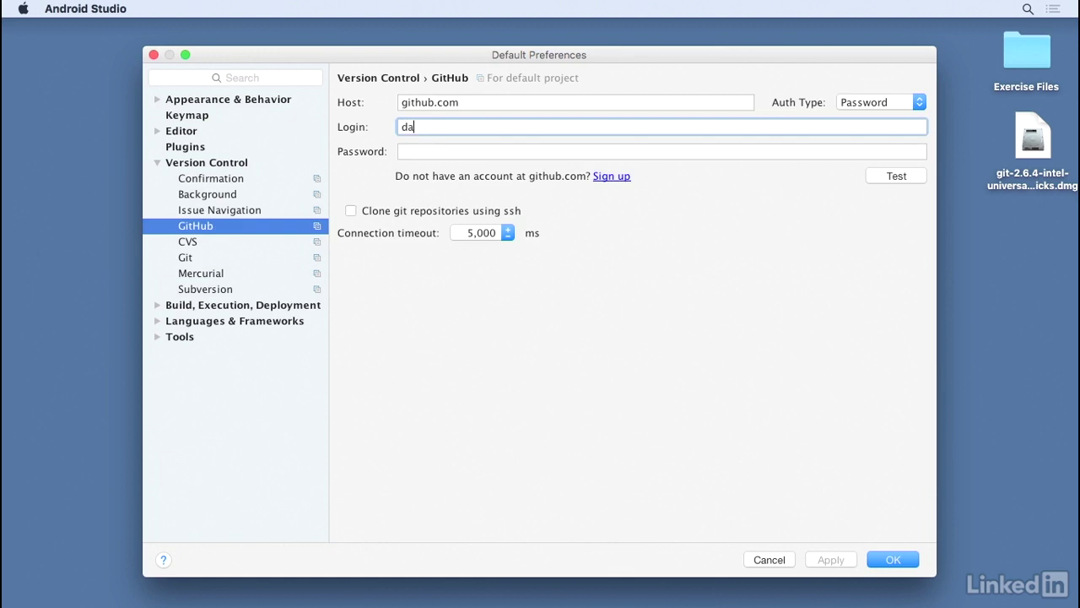
{"action": "type", "text": "vidgassner"}
{"action": "key", "text": "Tab"}
{"action": "type", "text": "*********"}
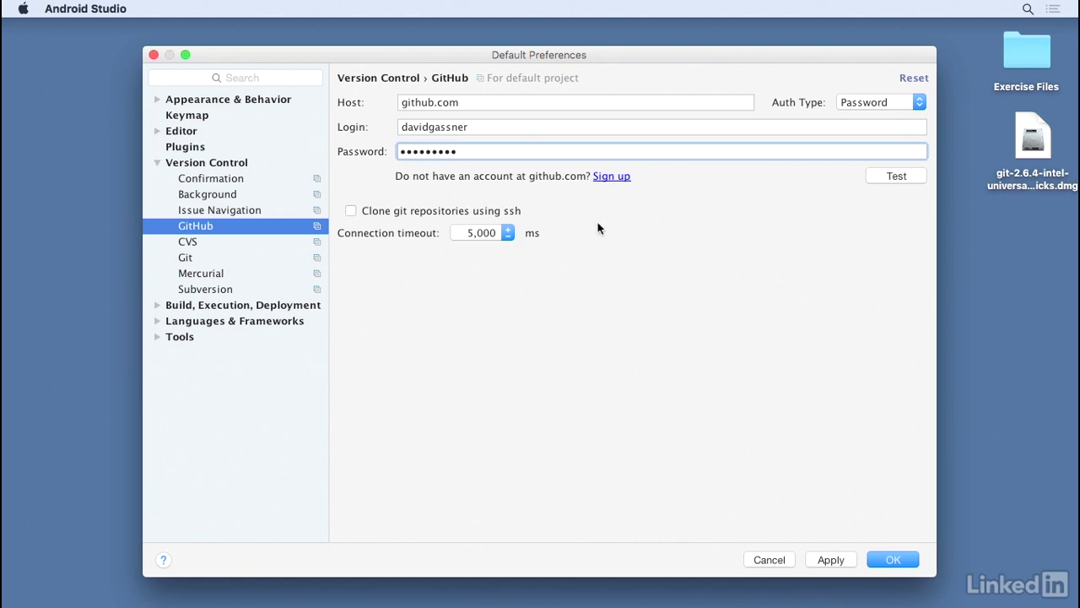
{"action": "left_click", "coordinate": [869, 174]}
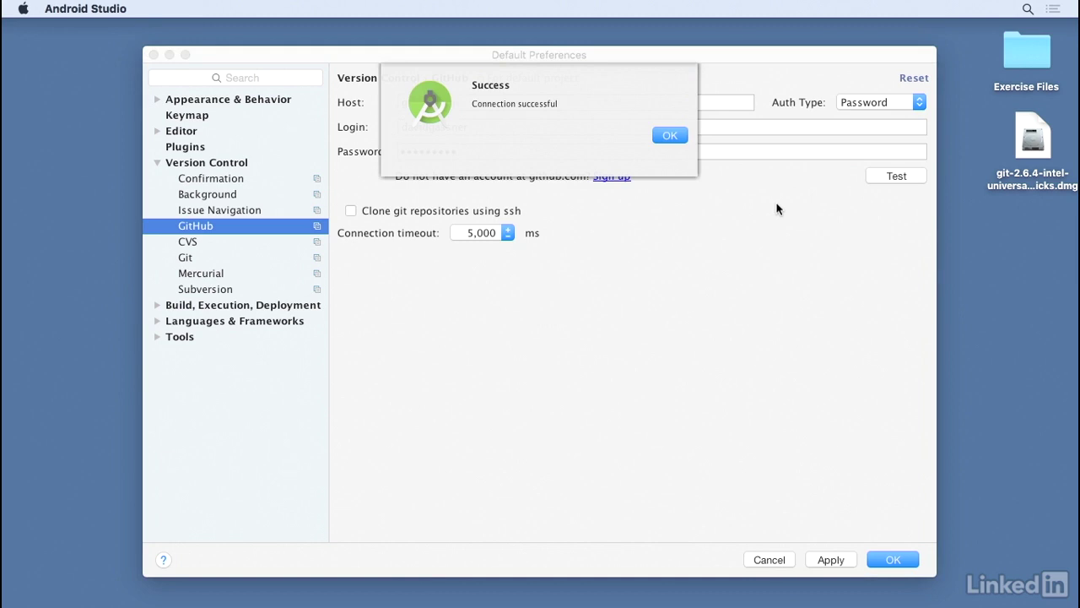
{"action": "left_click", "coordinate": [670, 136]}
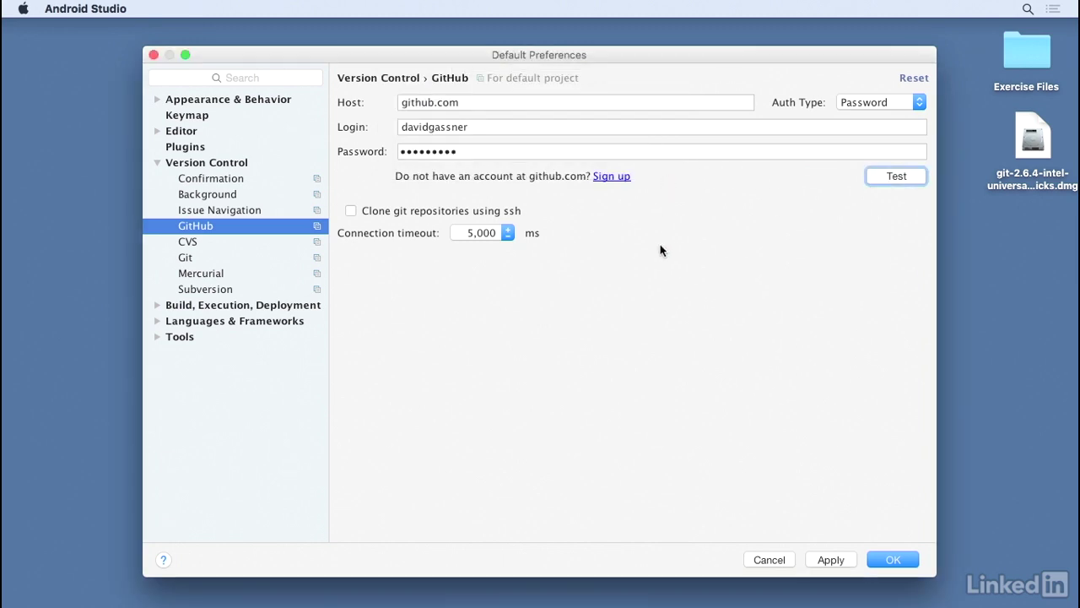
Save the GitHub preferences and start a new Android project named GithubProject
{"action": "left_click", "coordinate": [878, 559]}
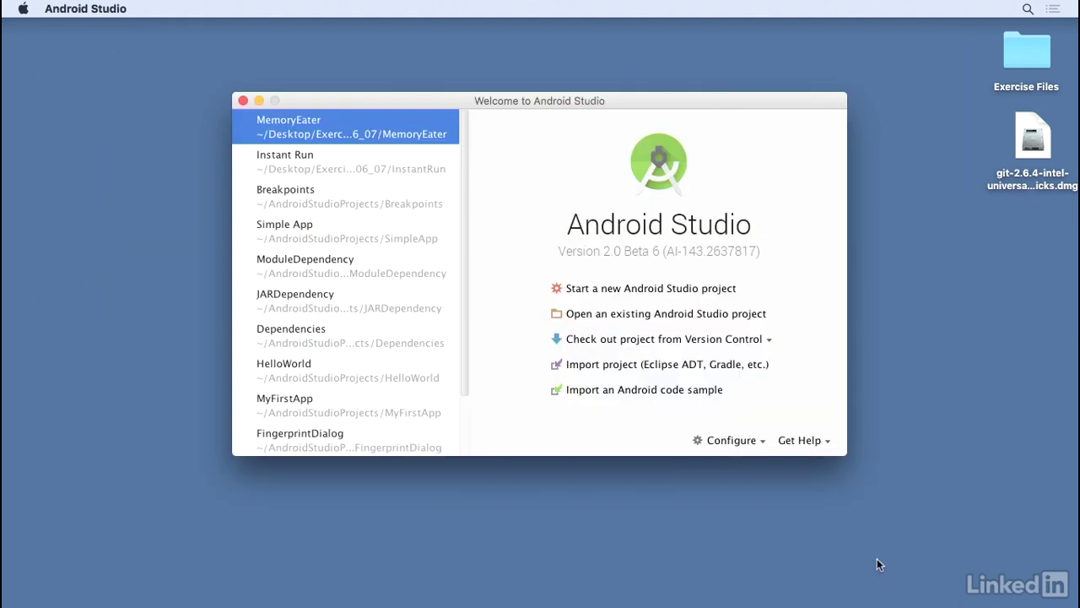
{"action": "left_click", "coordinate": [657, 291]}
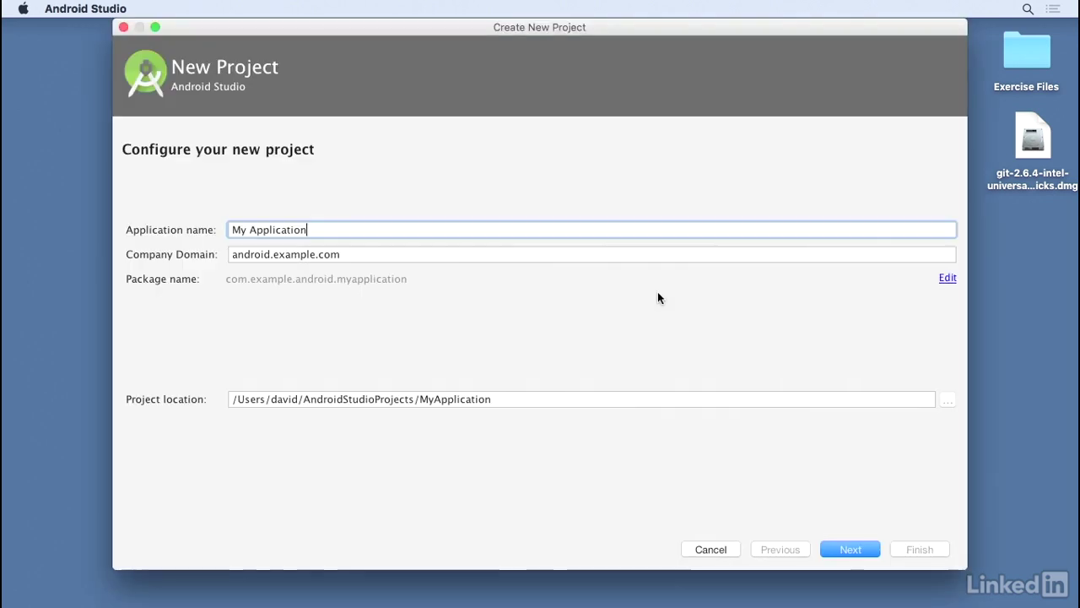
{"action": "key", "text": "BackSpace"}
{"action": "key", "text": "BackSpace"}
{"action": "key", "text": "BackSpace"}
{"action": "key", "text": "BackSpace"}
{"action": "key", "text": "BackSpace"}
{"action": "key", "text": "BackSpace"}
{"action": "key", "text": "BackSpace"}
{"action": "key", "text": "BackSpace"}
{"action": "key", "text": "BackSpace"}
{"action": "key", "text": "BackSpace"}
{"action": "key", "text": "BackSpace"}
{"action": "key", "text": "BackSpace"}
{"action": "key", "text": "BackSpace"}
{"action": "key", "text": "BackSpace"}
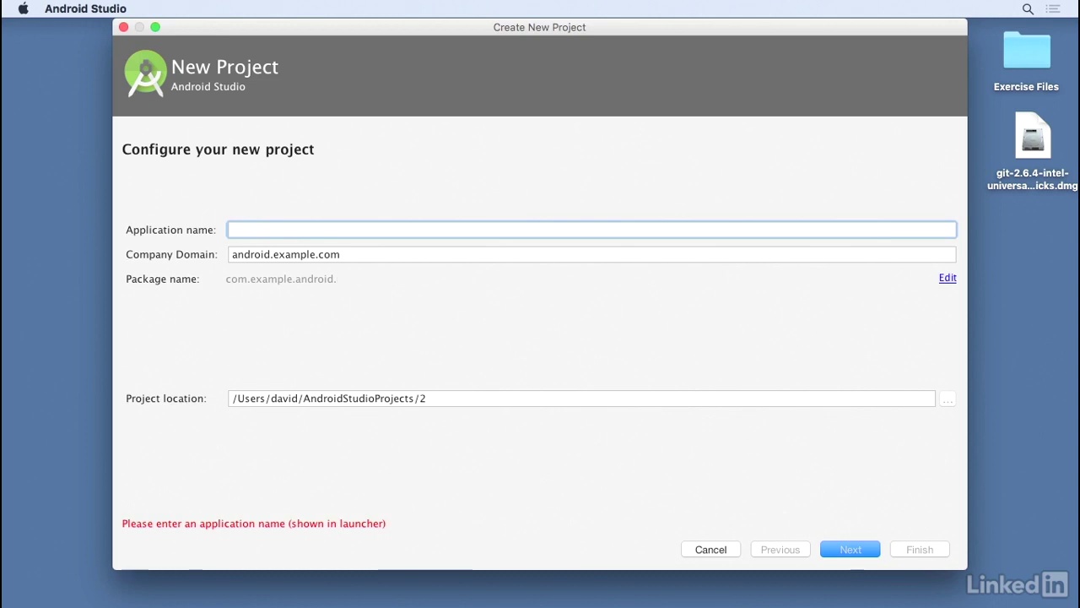
{"action": "type", "text": "GithubProject"}
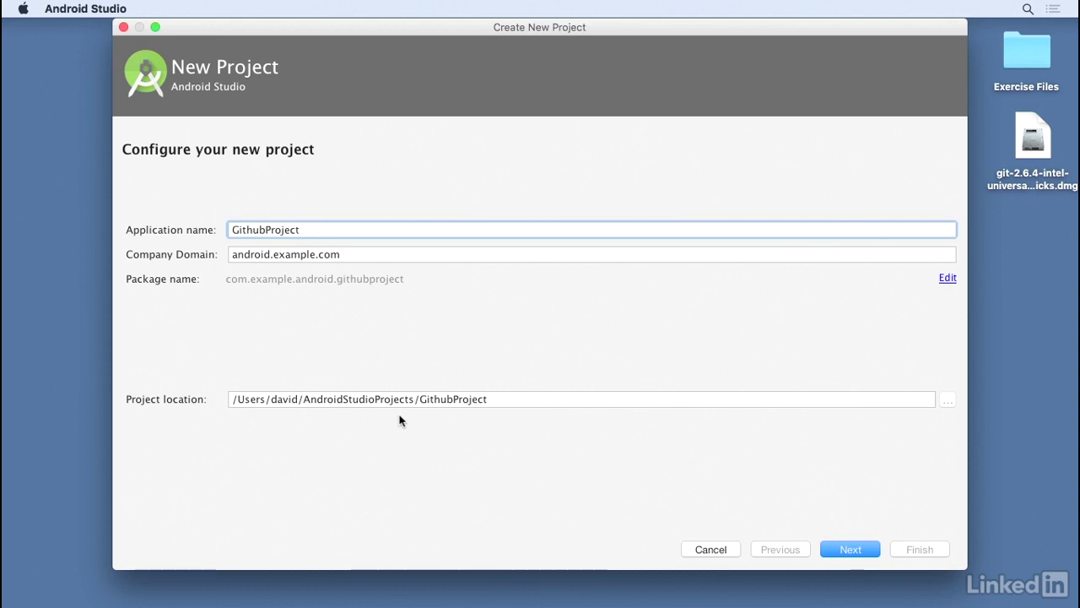
Keep phone and tablet targets and choose the Master/Detail Flow activity template
{"action": "left_click", "coordinate": [841, 545]}
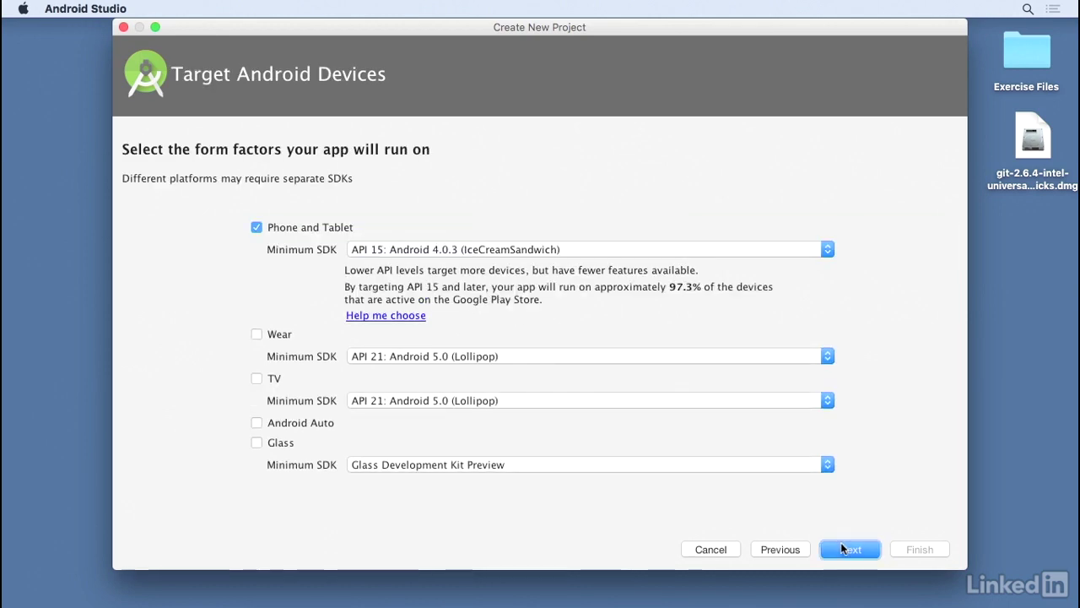
{"action": "left_click", "coordinate": [841, 549]}
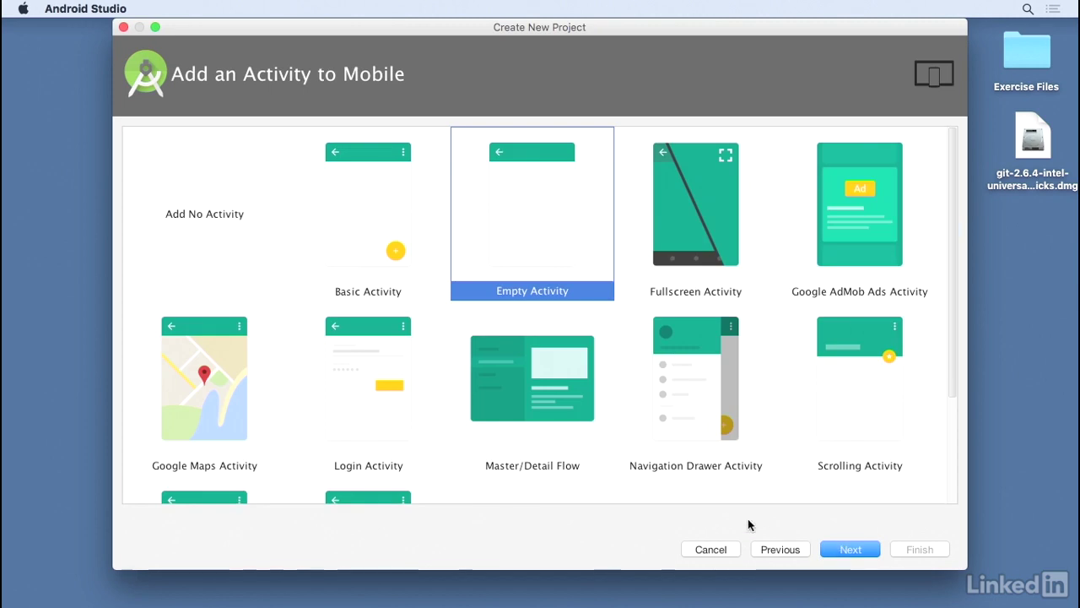
{"action": "left_click", "coordinate": [534, 388]}
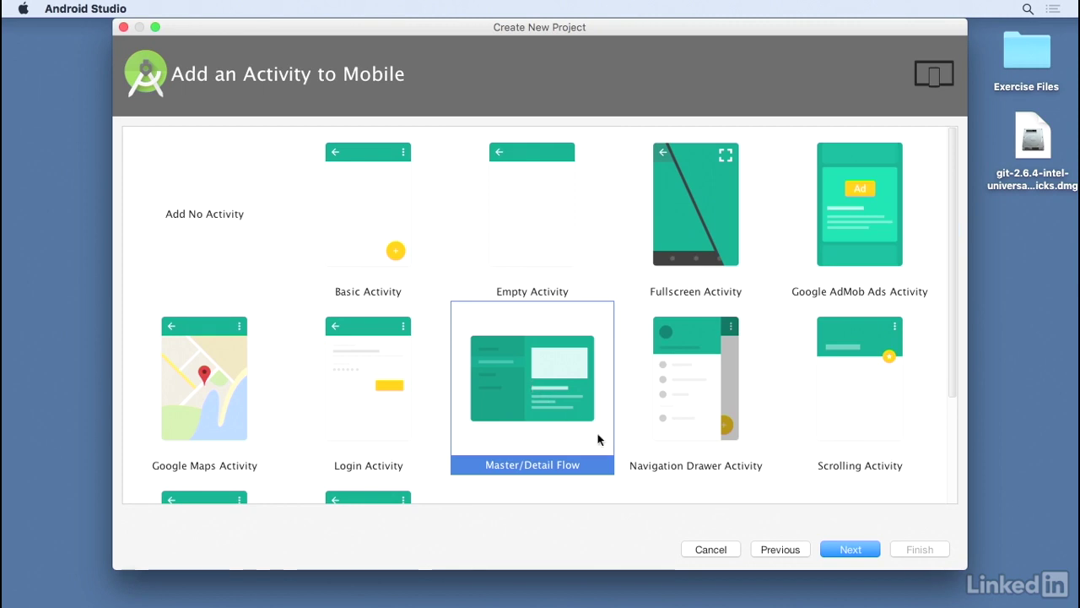
{"action": "left_click", "coordinate": [849, 549]}
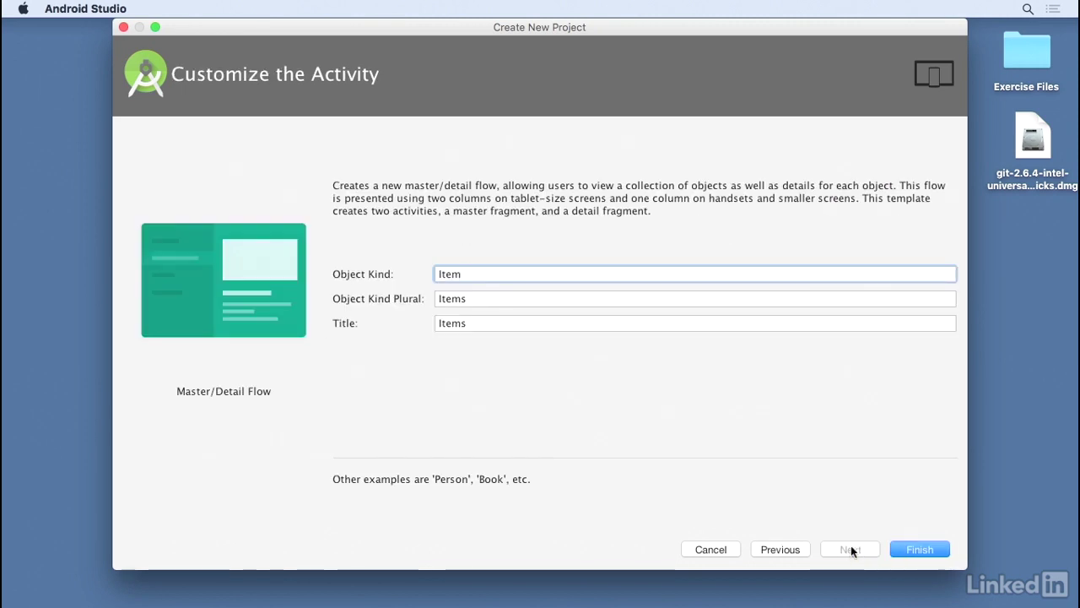
Finish creating GithubProject with default activity settings and bring up Share Project on GitHub
{"action": "left_click", "coordinate": [901, 549]}
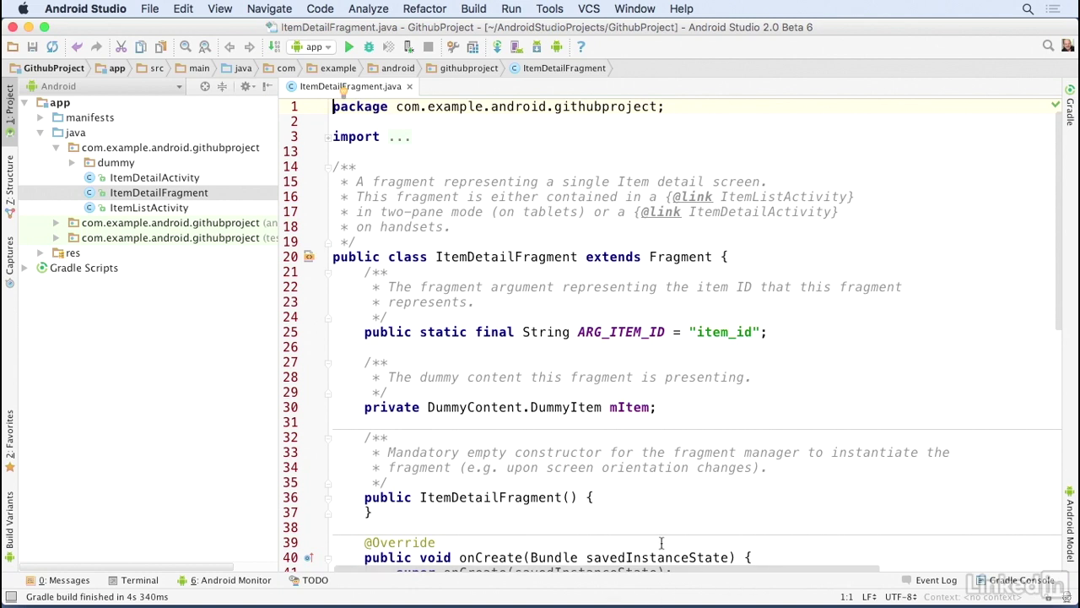
{"action": "left_click", "coordinate": [588, 12]}
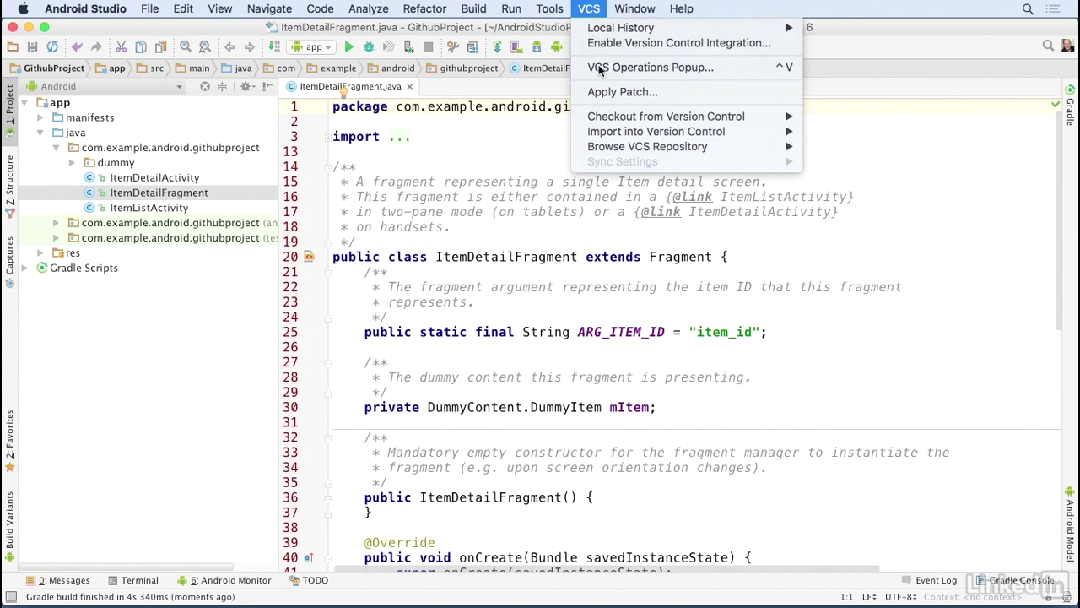
{"action": "mouse_move", "coordinate": [607, 135]}
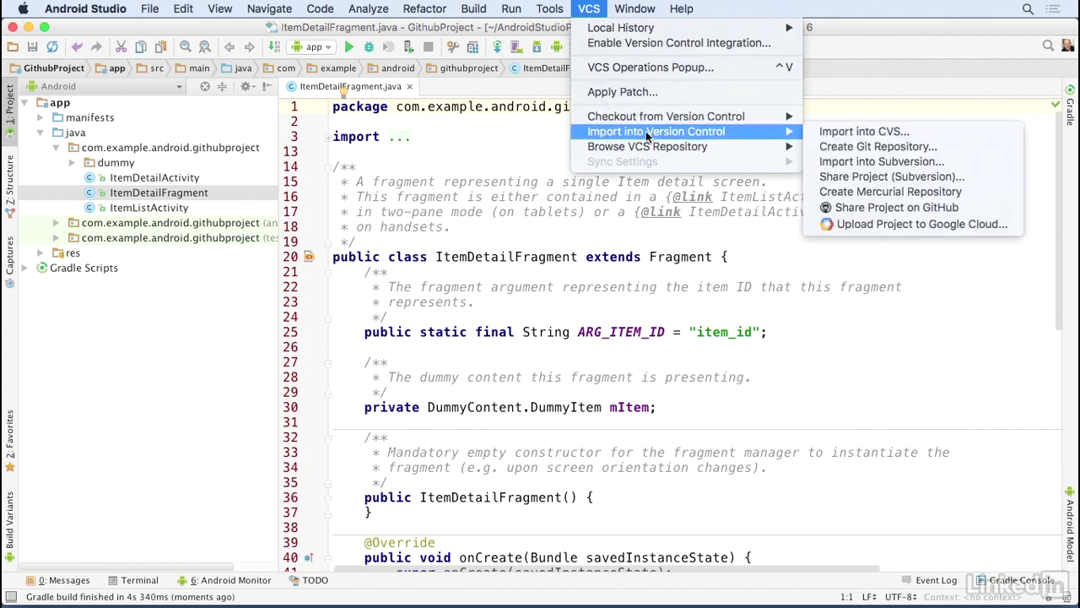
{"action": "left_click", "coordinate": [835, 209]}
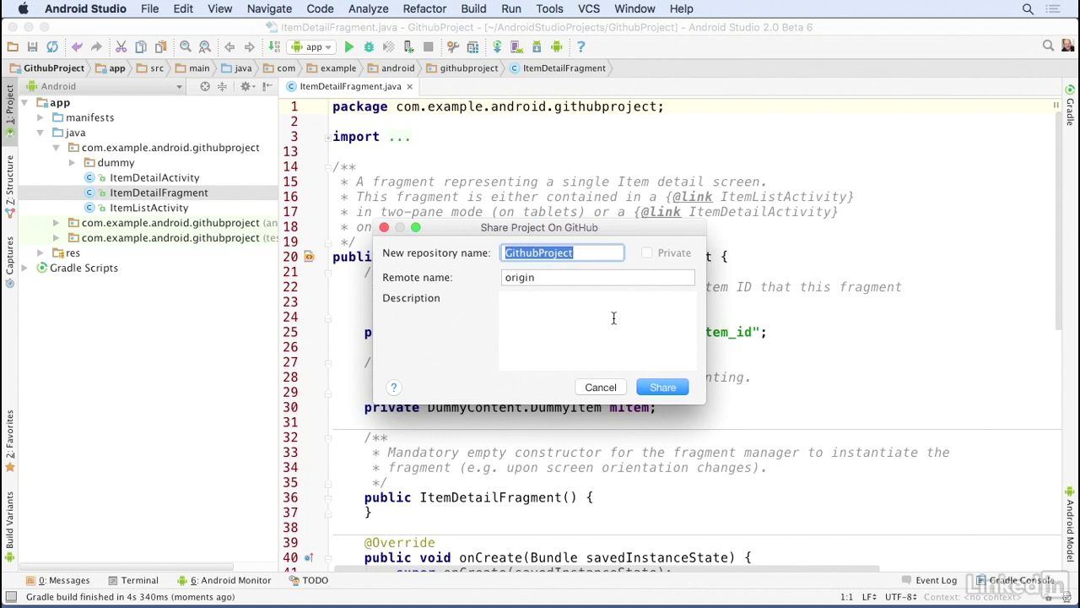
Keep the repository name GithubProject without spaces and create the GitHub repository
{"action": "key", "text": "Right"}
{"action": "key", "text": "Left"}
{"action": "key", "text": "Left"}
{"action": "key", "text": "Left"}
{"action": "key", "text": "Left"}
{"action": "key", "text": "Left"}
{"action": "key", "text": "Left"}
{"action": "key", "text": "Left"}
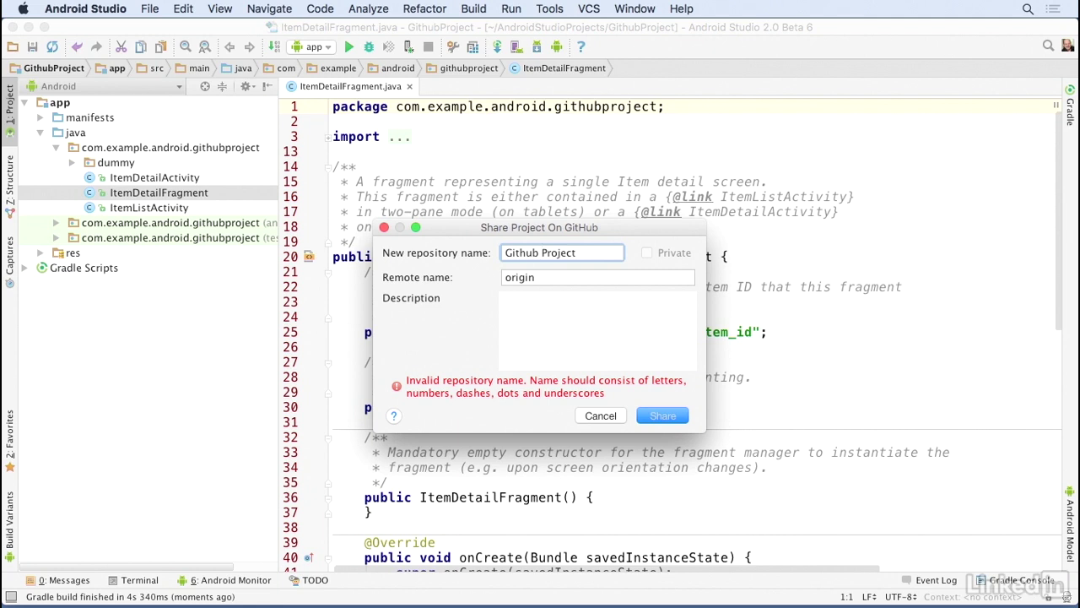
{"action": "key", "text": "BackSpace"}
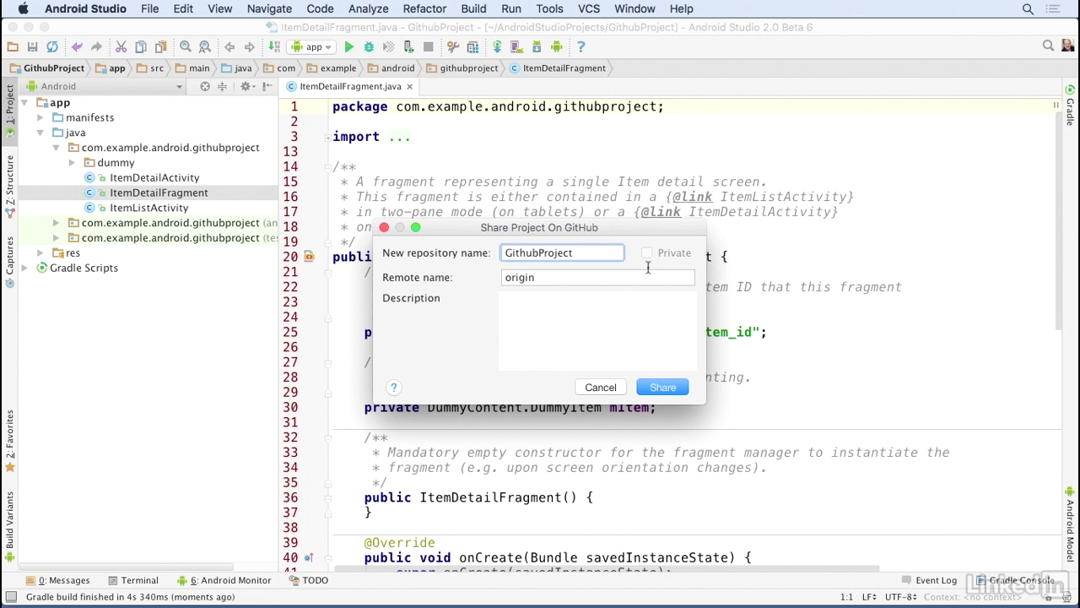
{"action": "left_click", "coordinate": [664, 387]}
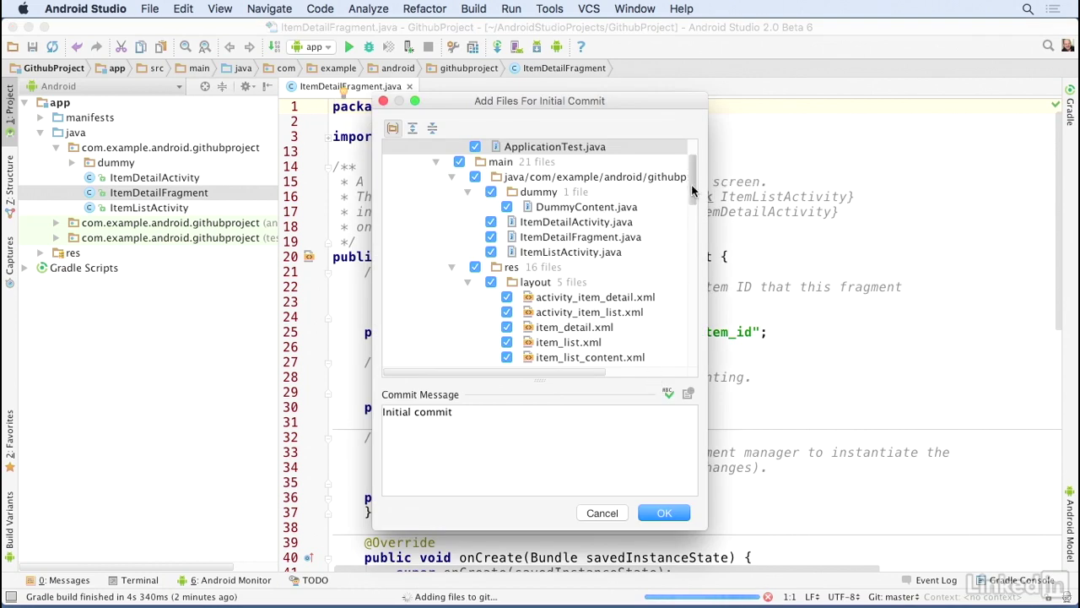
Commit all project files as the Initial commit and push them to GitHub
{"action": "scroll", "coordinate": [692, 194], "scroll_direction": "down", "scroll_amount": 1}
{"action": "scroll", "coordinate": [692, 198], "scroll_direction": "down", "scroll_amount": 15}
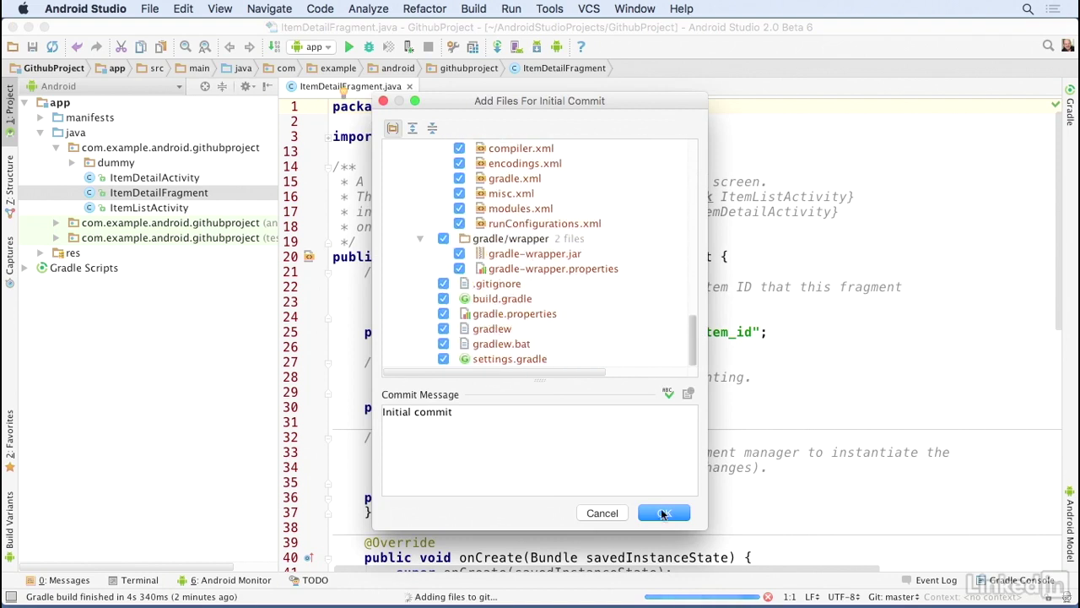
{"action": "left_click", "coordinate": [663, 514]}
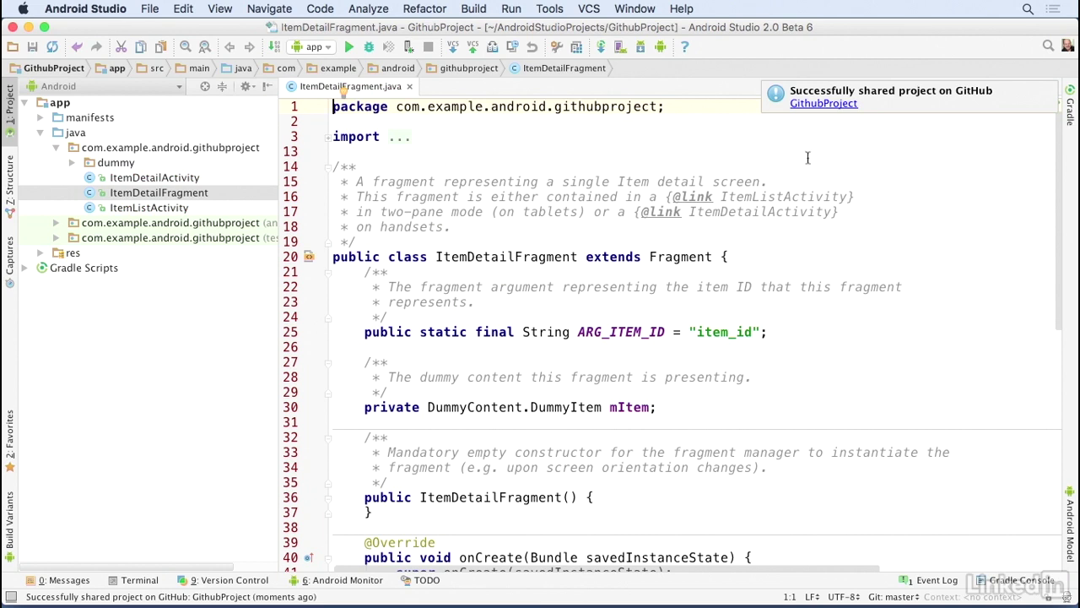
Open the new GithubProject repository on GitHub and browse into app/src/main/res
{"action": "left_click", "coordinate": [826, 105]}
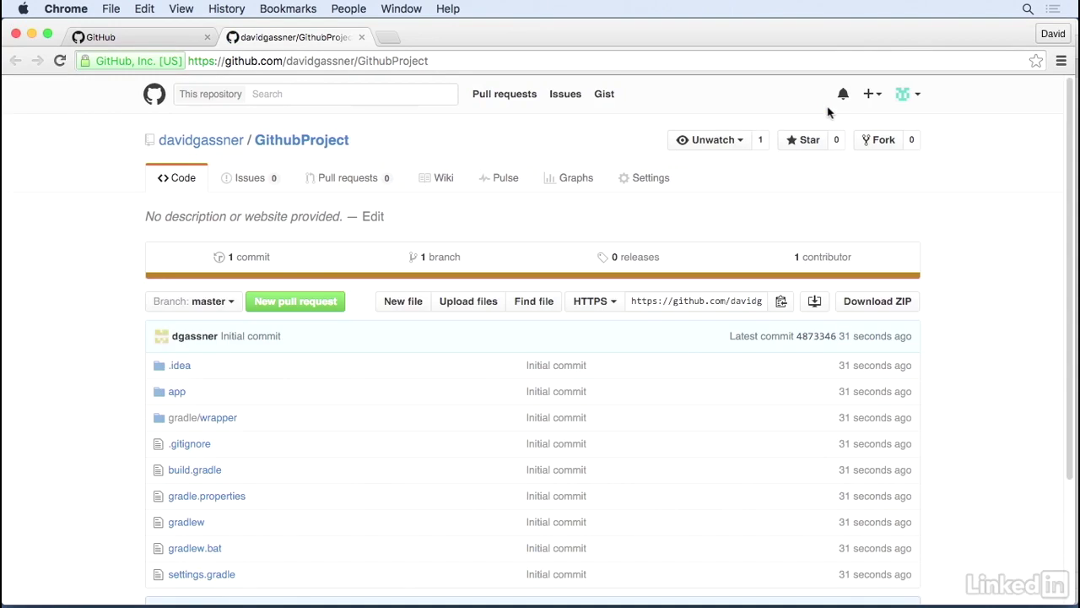
{"action": "scroll", "coordinate": [345, 357], "scroll_direction": "down", "scroll_amount": 1}
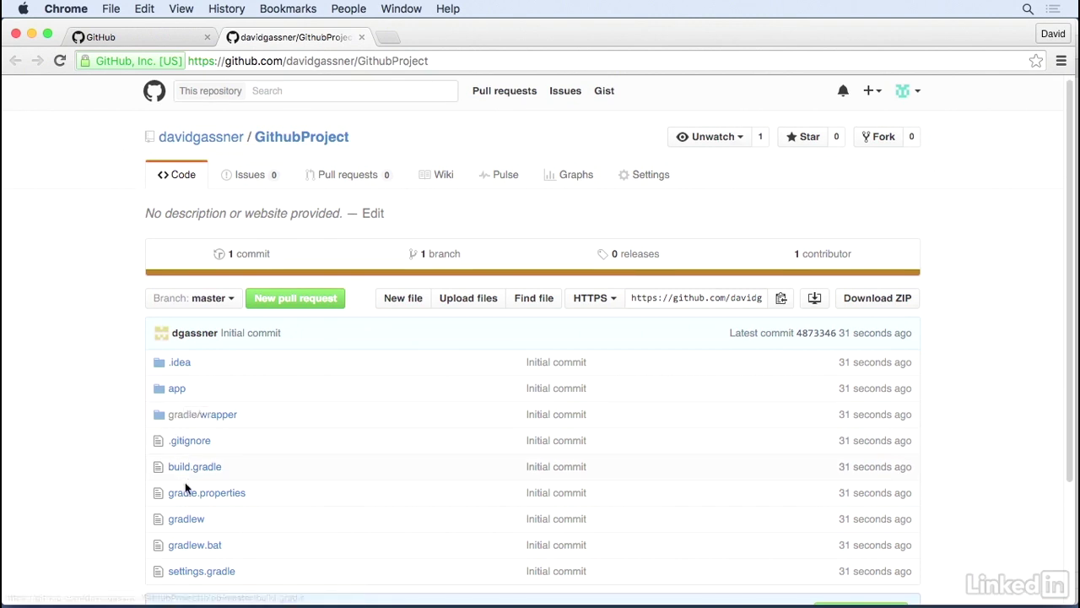
{"action": "left_click", "coordinate": [176, 388]}
{"action": "left_click", "coordinate": [178, 312]}
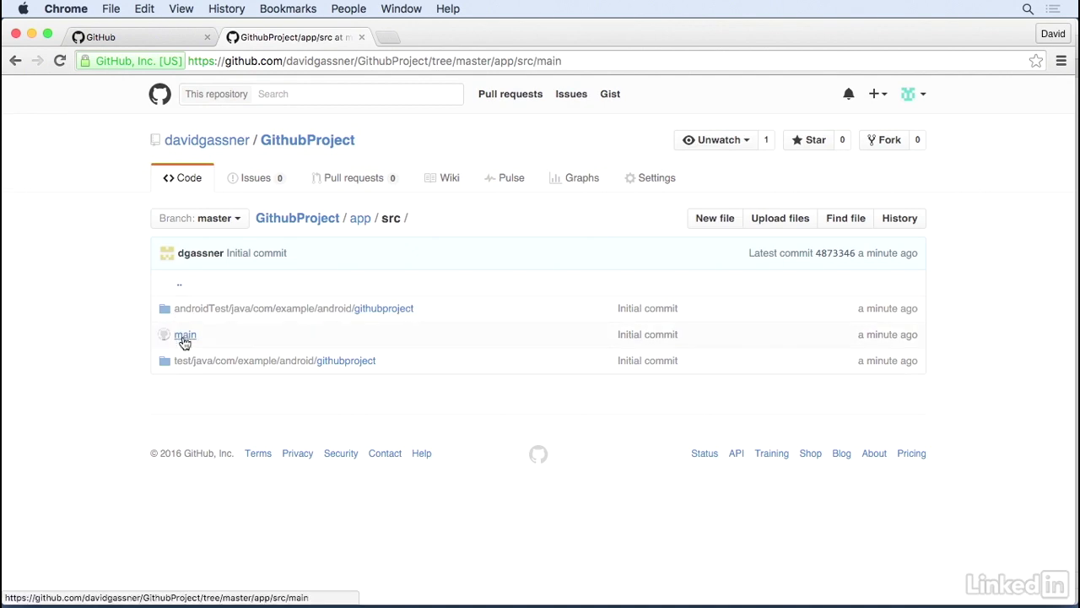
{"action": "left_click", "coordinate": [181, 336]}
{"action": "left_click", "coordinate": [179, 335]}
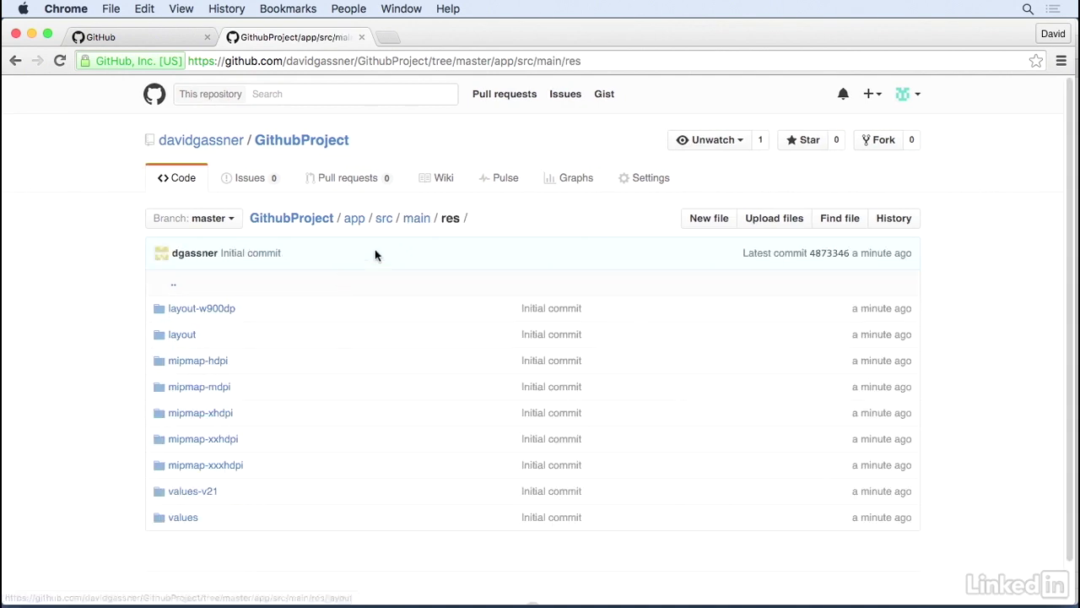
Go back up to the main folder and view AndroidManifest.xml
{"action": "left_click", "coordinate": [410, 225]}
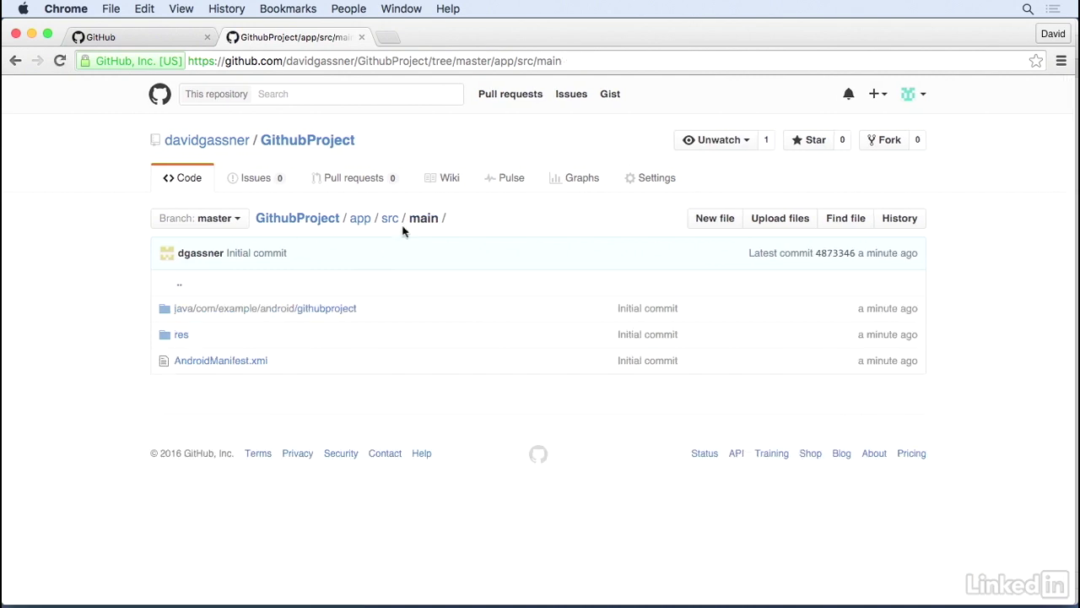
{"action": "left_click", "coordinate": [193, 361]}
{"action": "scroll", "coordinate": [190, 369], "scroll_direction": "down", "scroll_amount": 5}
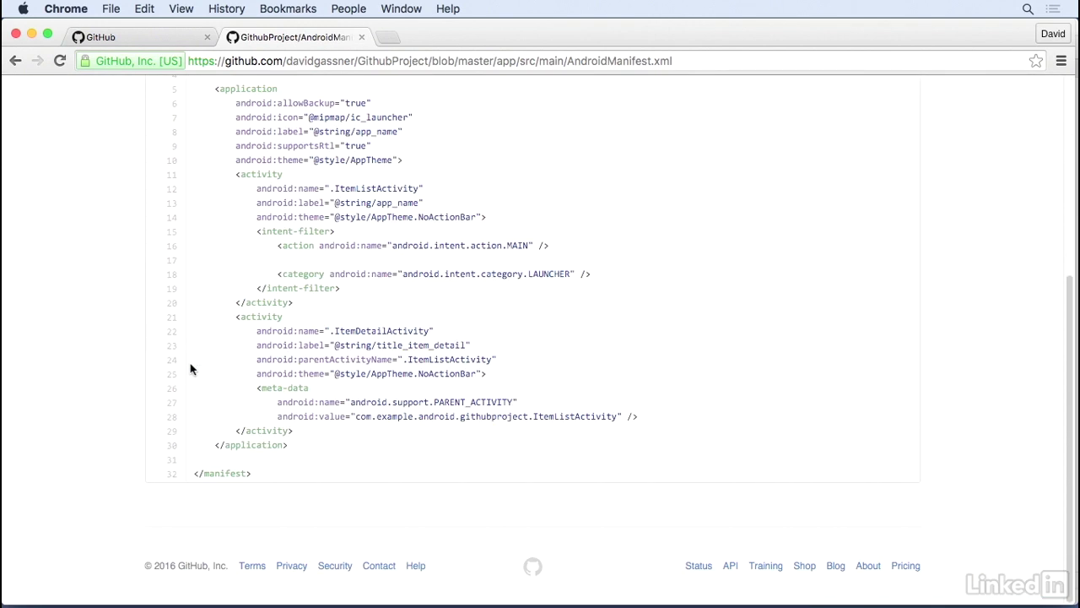
{"action": "scroll", "coordinate": [191, 369], "scroll_direction": "up", "scroll_amount": 10}
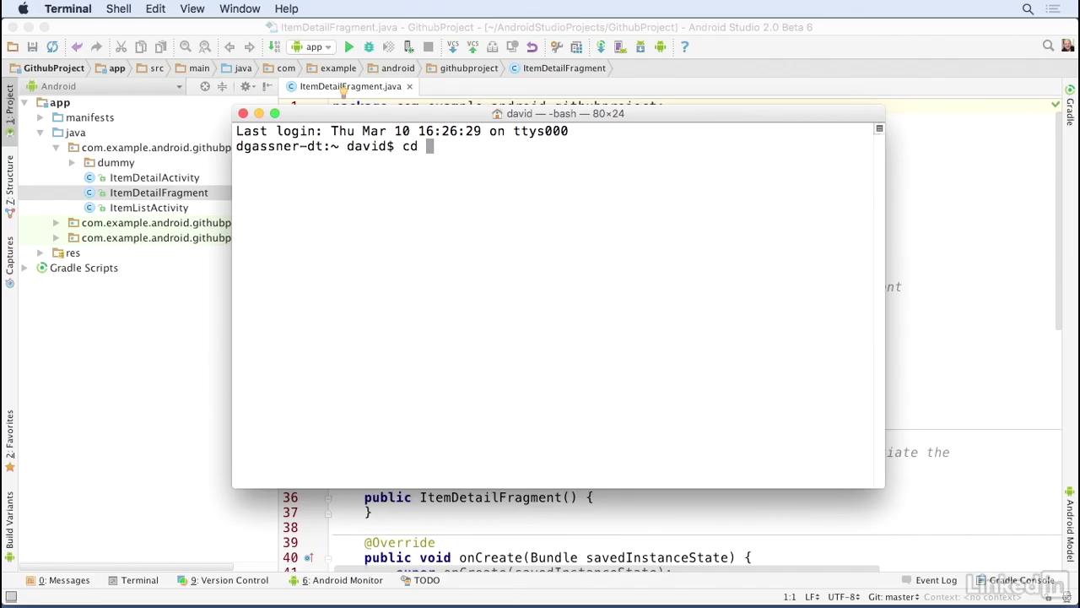
In Terminal, move into AndroidStudioProjects/GithubProject and list its files
{"action": "type", "text": "AndroidSt"}
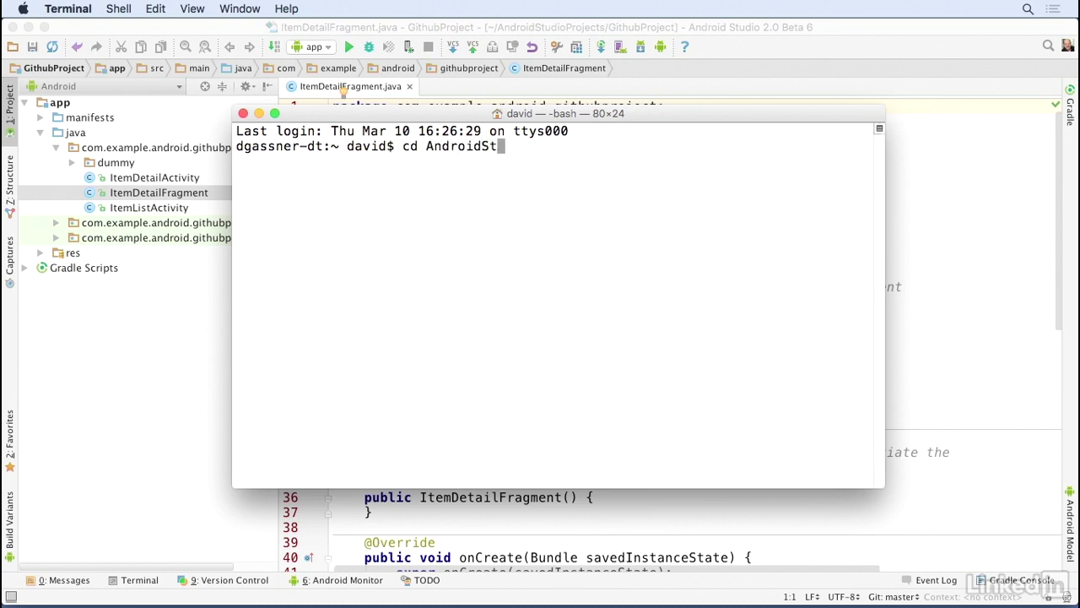
{"action": "type", "text": "udioProjects"}
{"action": "key", "text": "Return"}
{"action": "type", "text": "cd Gith"}
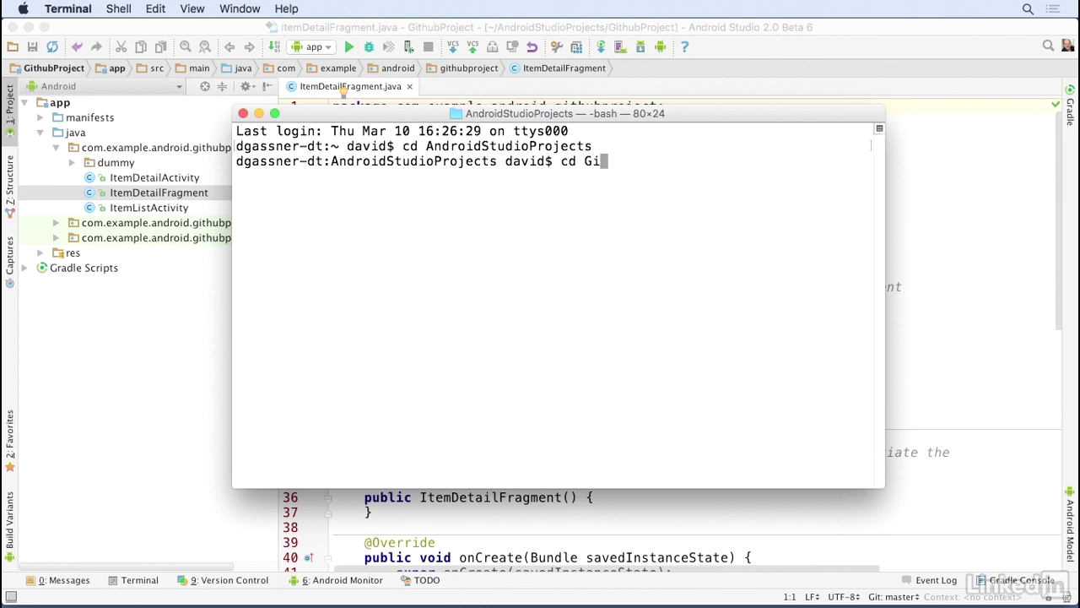
{"action": "key", "text": "Tab"}
{"action": "key", "text": "Return"}
{"action": "type", "text": "ls"}
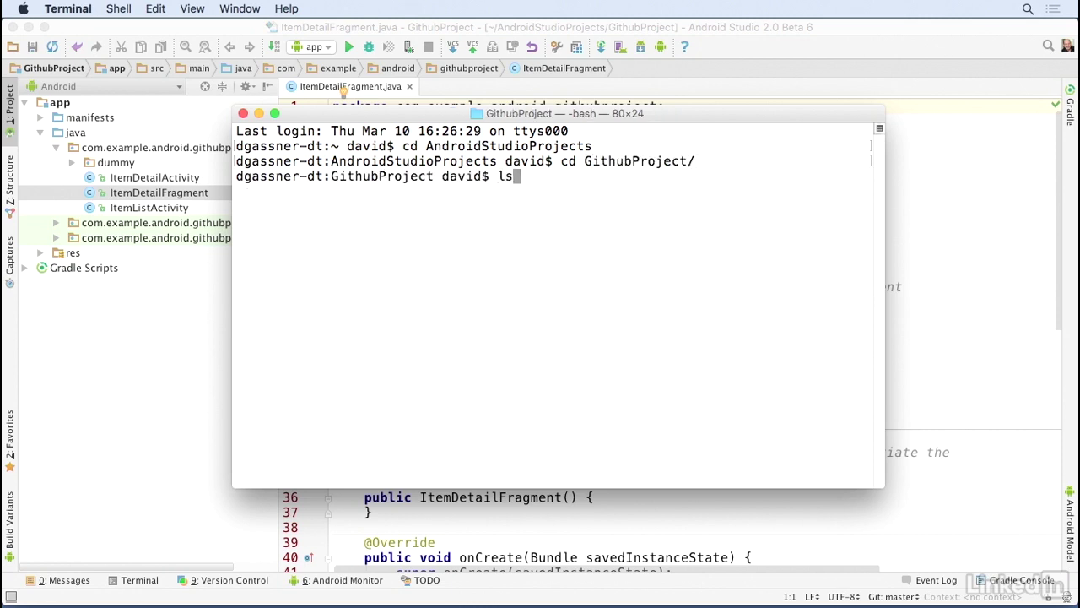
{"action": "key", "text": "Return"}
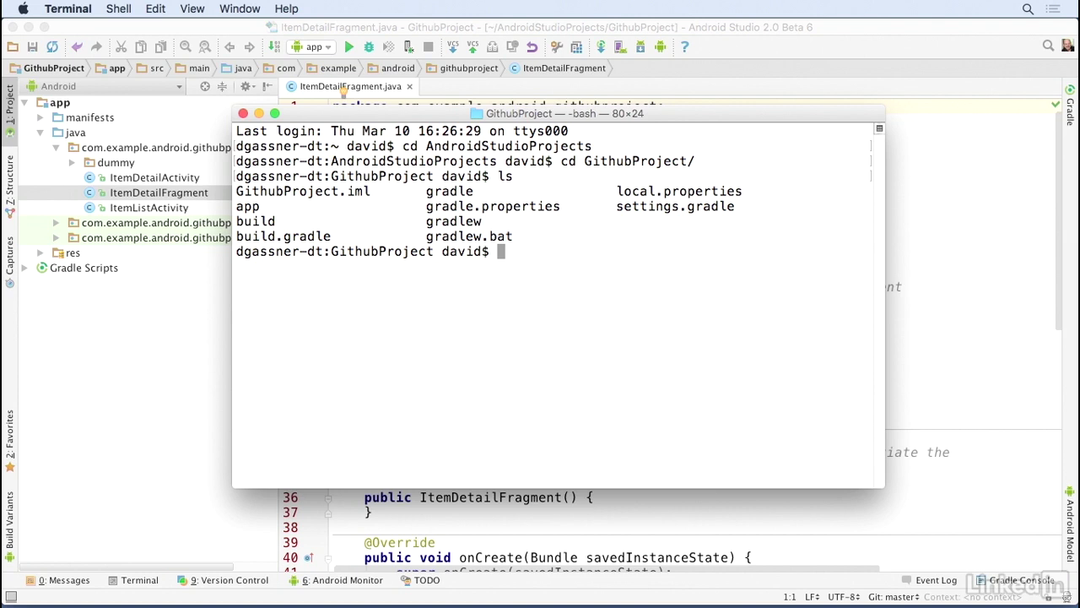
List the .git directory contents, then exit the shell and quit Terminal
{"action": "type", "text": "ls .git"}
{"action": "key", "text": "Return"}
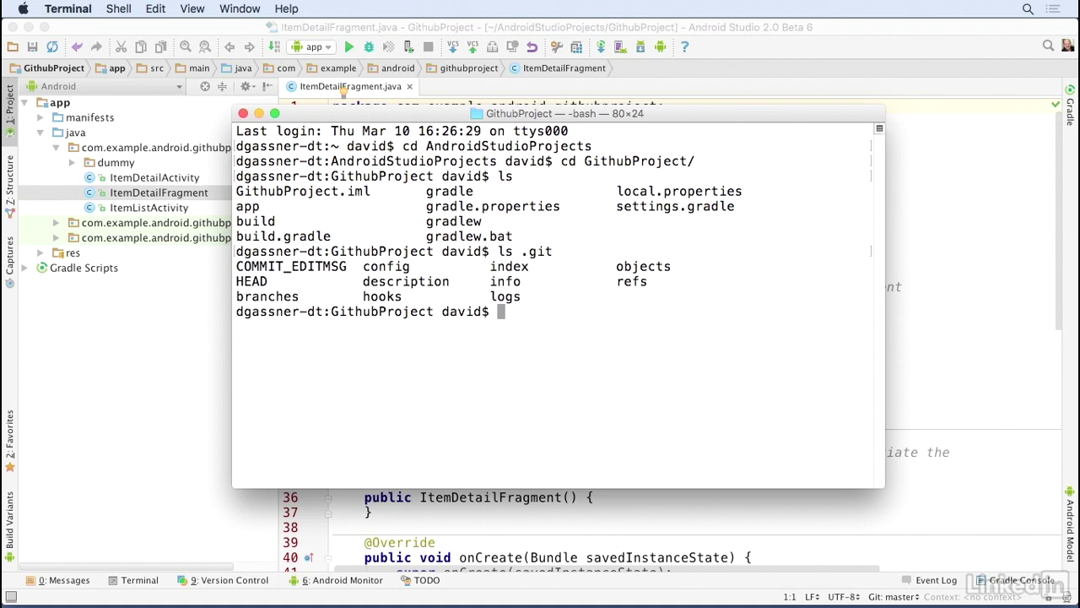
{"action": "type", "text": "exit"}
{"action": "key", "text": "Return"}
{"action": "key", "text": "super+q"}
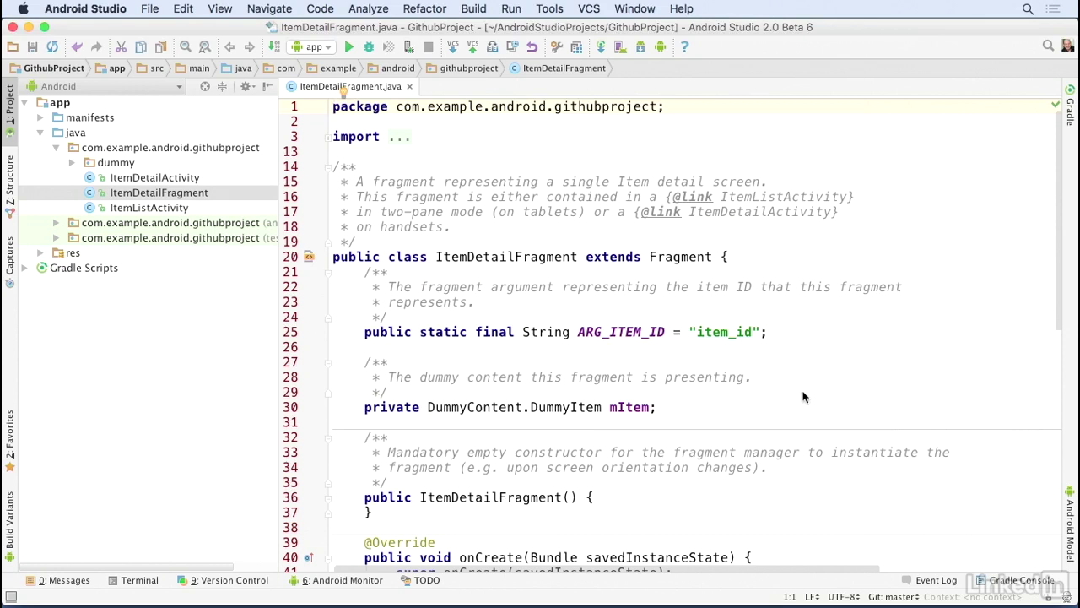
Open ItemDetailActivity.java, decline adding vcs.xml to Git, and add a blank line after the click listener
{"action": "double_click", "coordinate": [175, 179]}
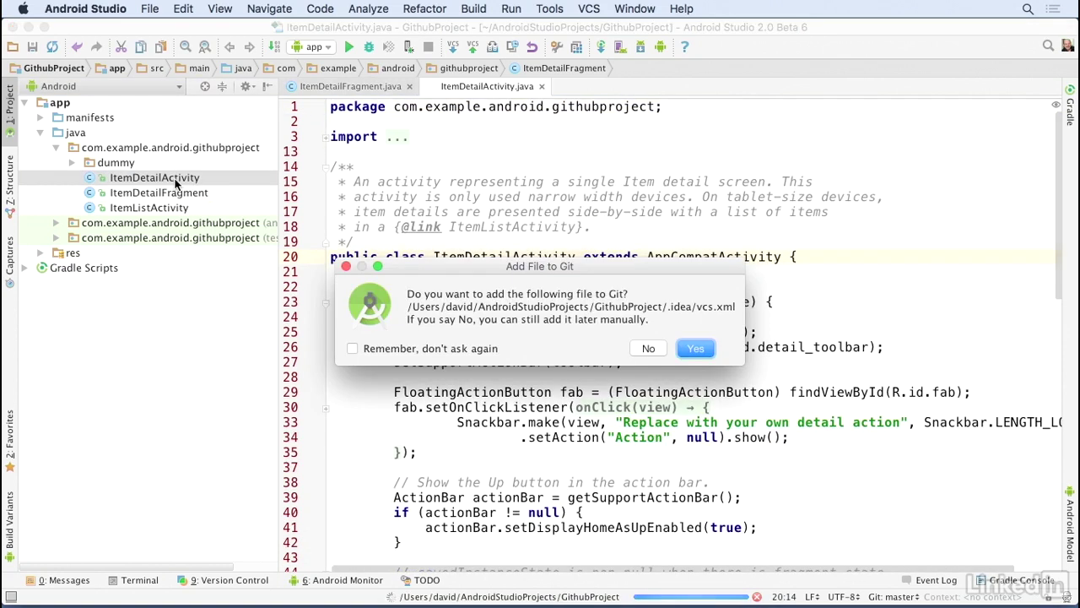
{"action": "left_click", "coordinate": [650, 349]}
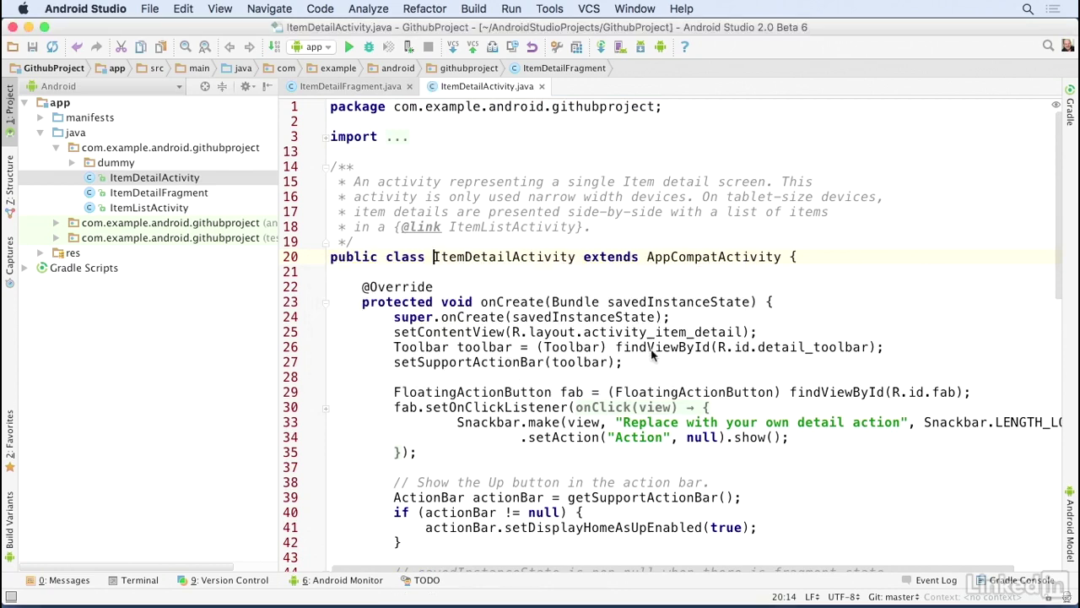
{"action": "left_click", "coordinate": [487, 449]}
{"action": "key", "text": "Down"}
{"action": "key", "text": "Down"}
{"action": "key", "text": "Down"}
{"action": "key", "text": "Down"}
{"action": "key", "text": "Down"}
{"action": "key", "text": "Down"}
{"action": "key", "text": "Down"}
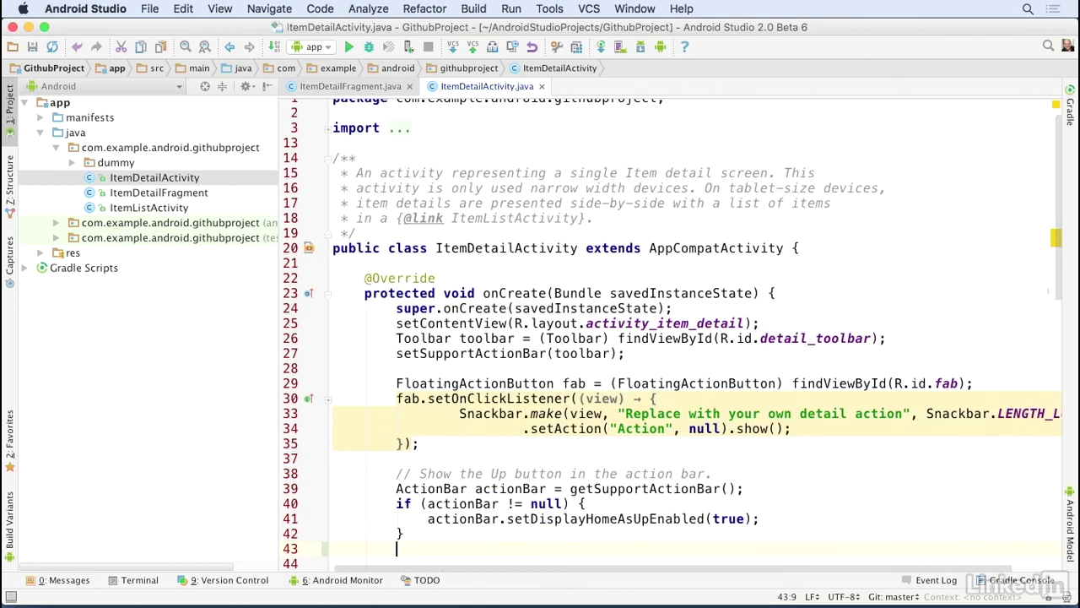
{"action": "scroll", "coordinate": [486, 447], "scroll_direction": "down", "scroll_amount": 2}
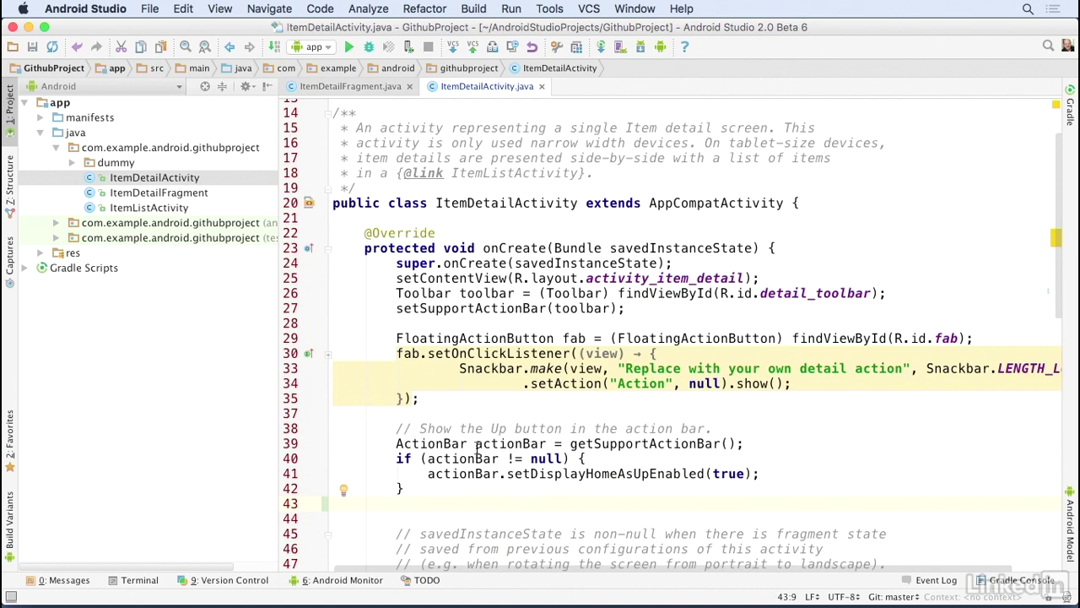
{"action": "left_click", "coordinate": [94, 109]}
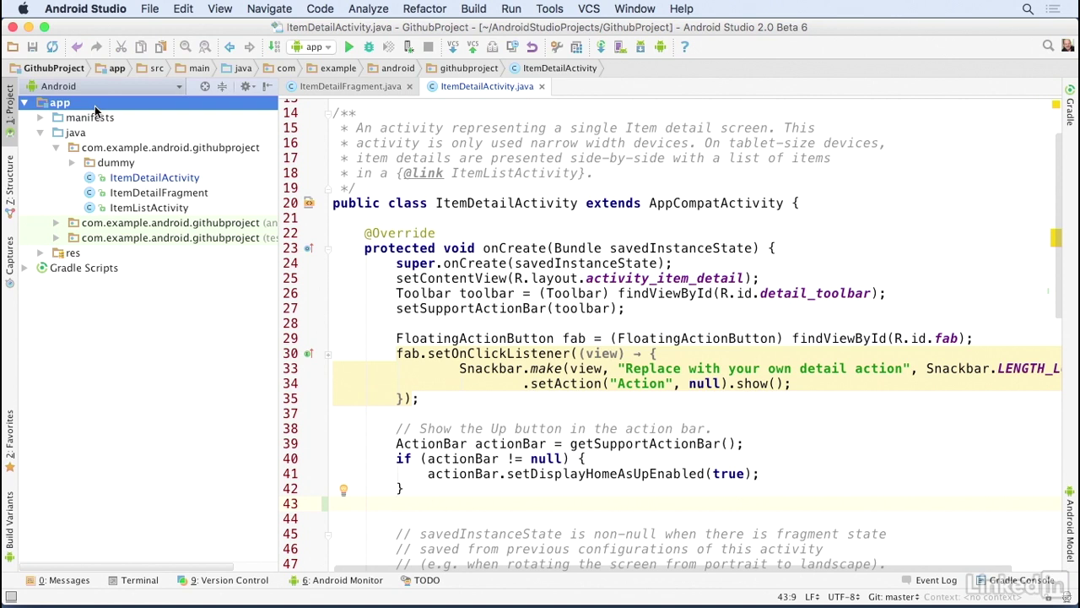
Commit the app directory with message 'Made a tiny change' using Commit and Push
{"action": "right_click", "coordinate": [95, 109]}
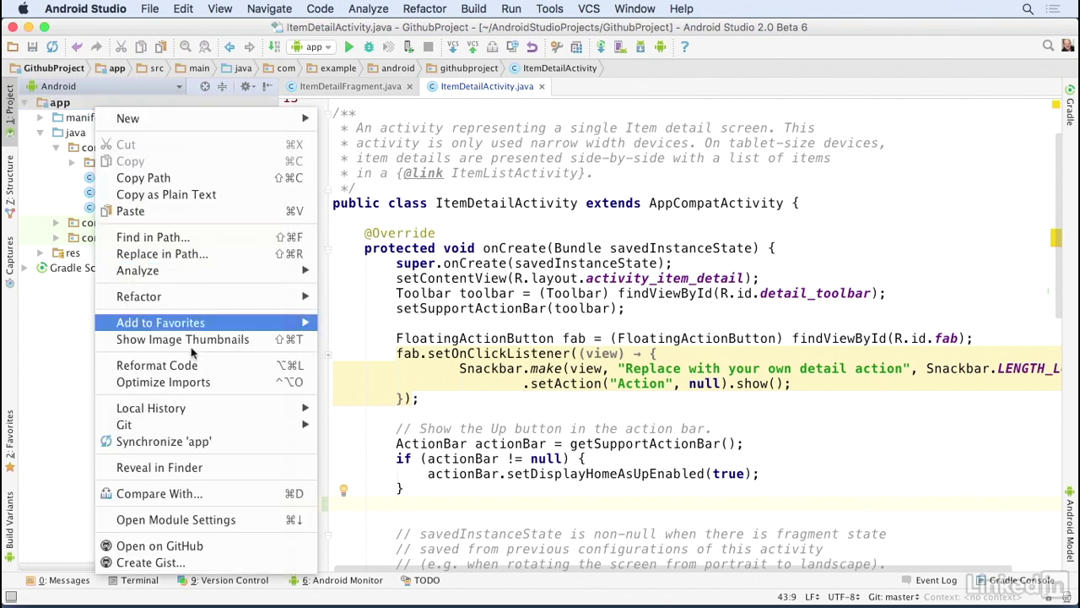
{"action": "mouse_move", "coordinate": [283, 432]}
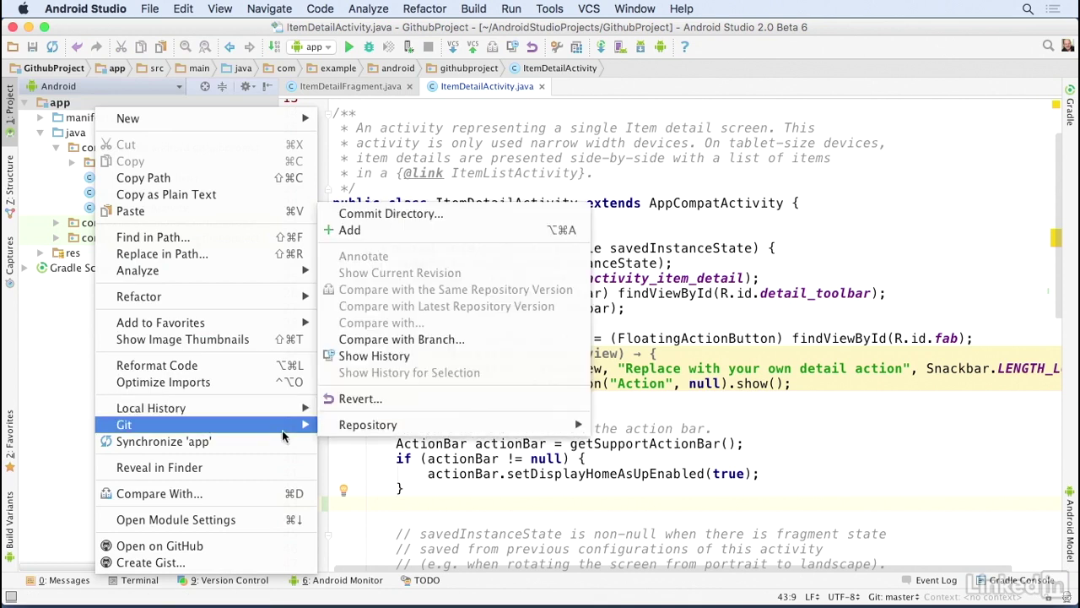
{"action": "left_click", "coordinate": [403, 214]}
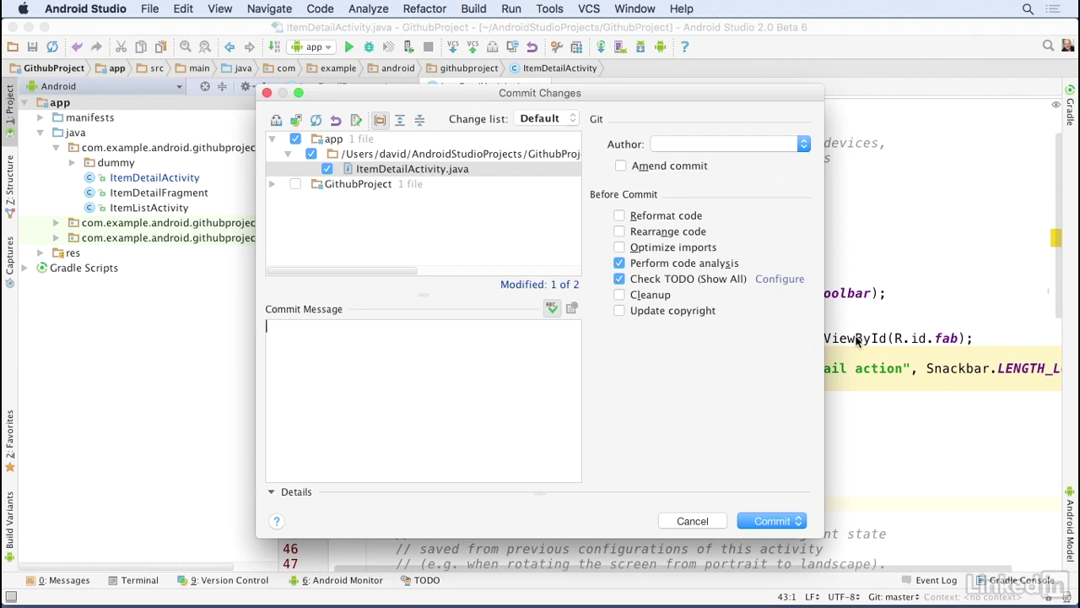
{"action": "type", "text": "Made a tiny change"}
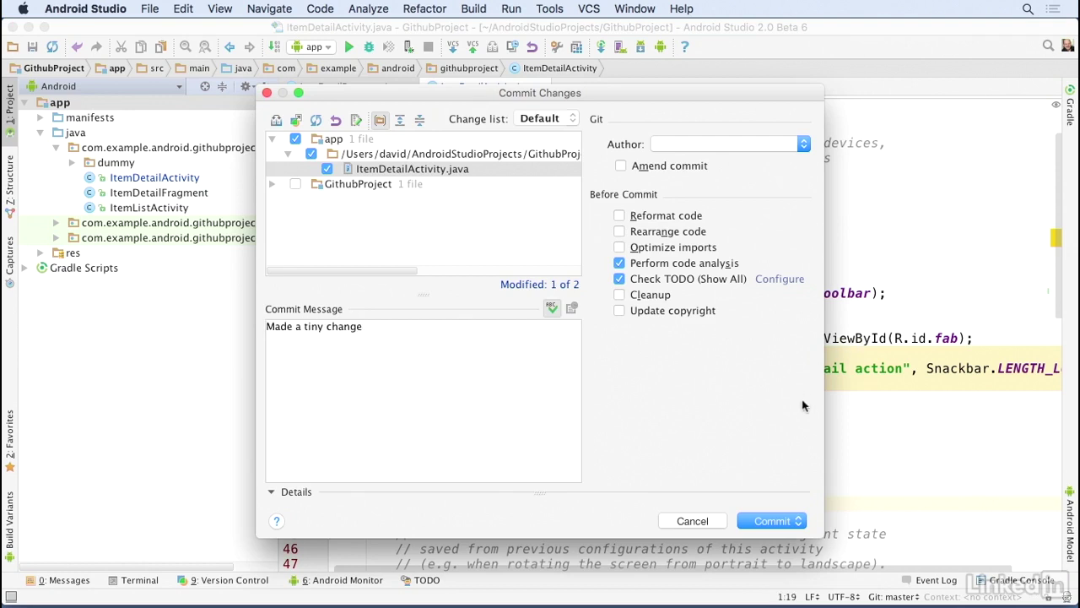
{"action": "left_click", "coordinate": [765, 521]}
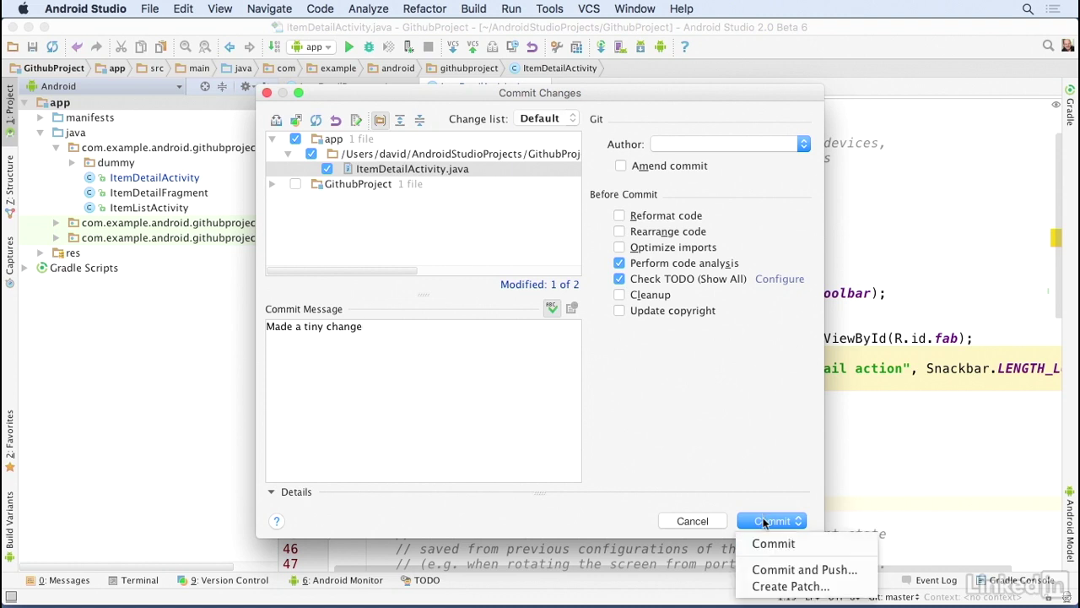
{"action": "left_click", "coordinate": [770, 571]}
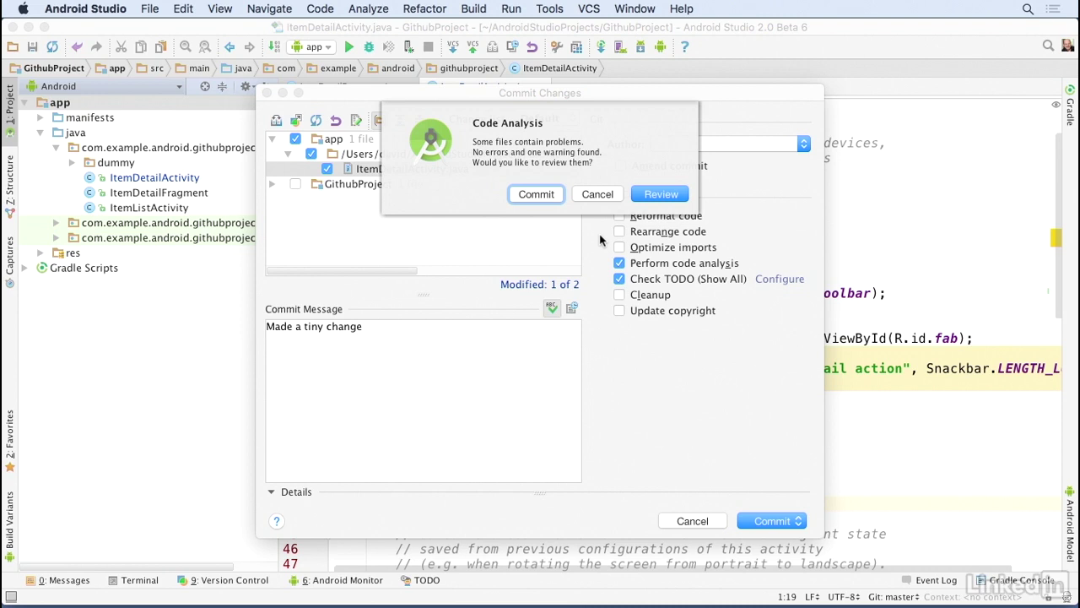
Commit 'Made a tiny change' despite the analysis warnings, push it to origin/master, and view local changes
{"action": "left_click", "coordinate": [544, 196]}
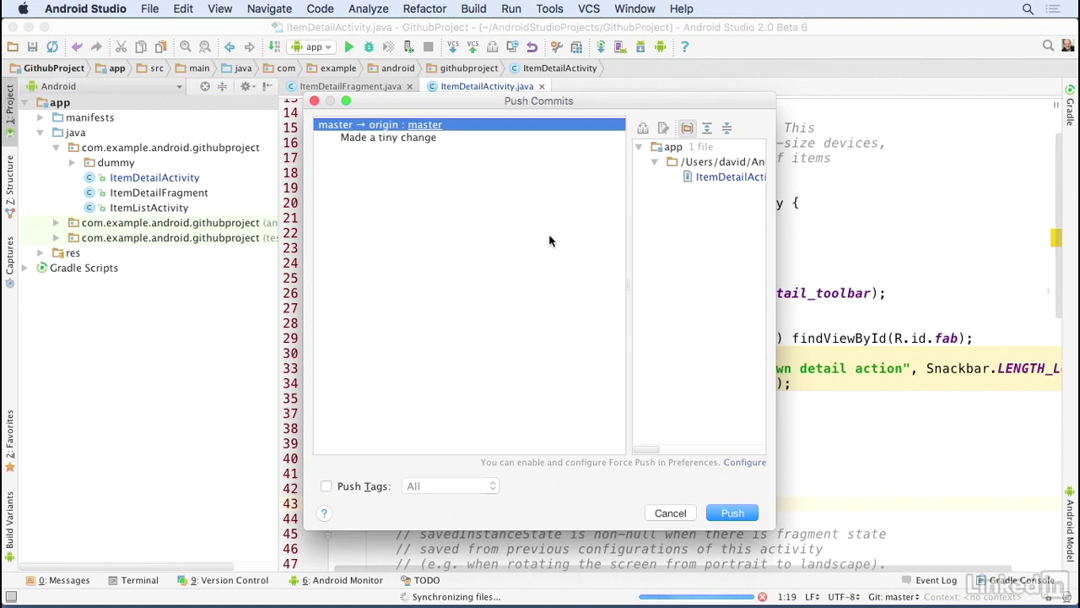
{"action": "left_click", "coordinate": [731, 513]}
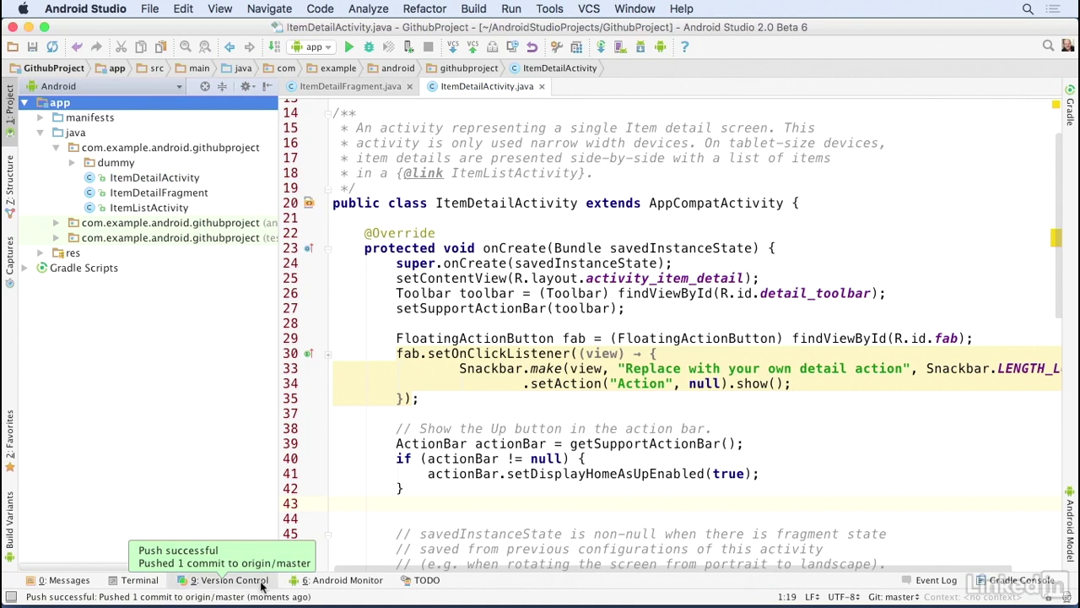
{"action": "left_click", "coordinate": [230, 580]}
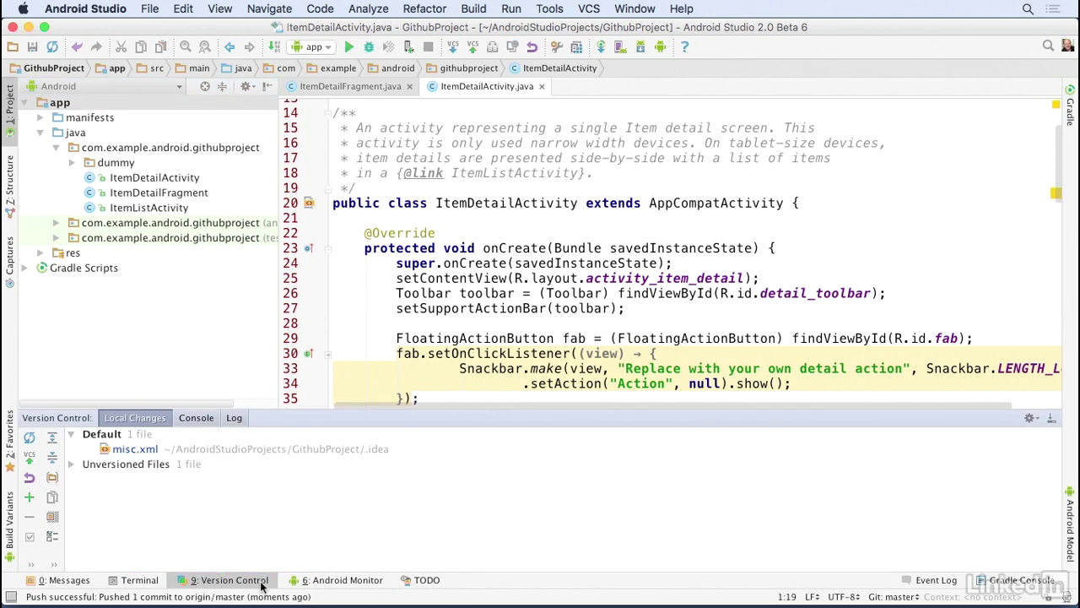